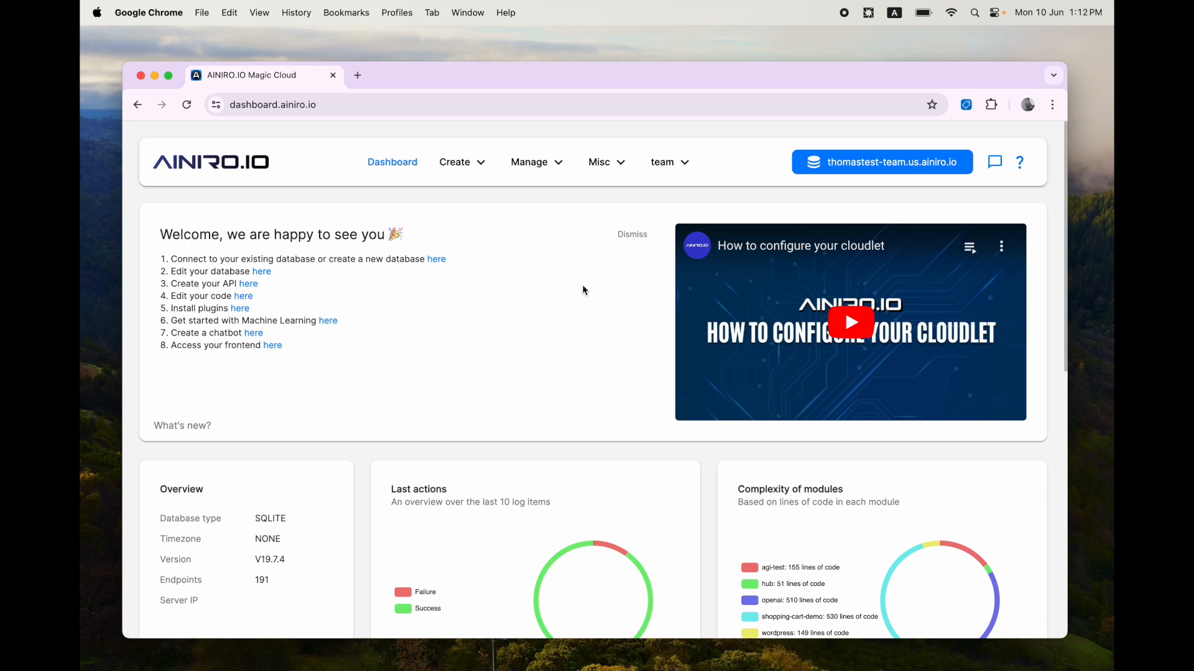
Step: Open the current cloudlet's frontend in a new tab from the backends list, then close that tab
{"action": "left_click", "coordinate": [924, 165]}
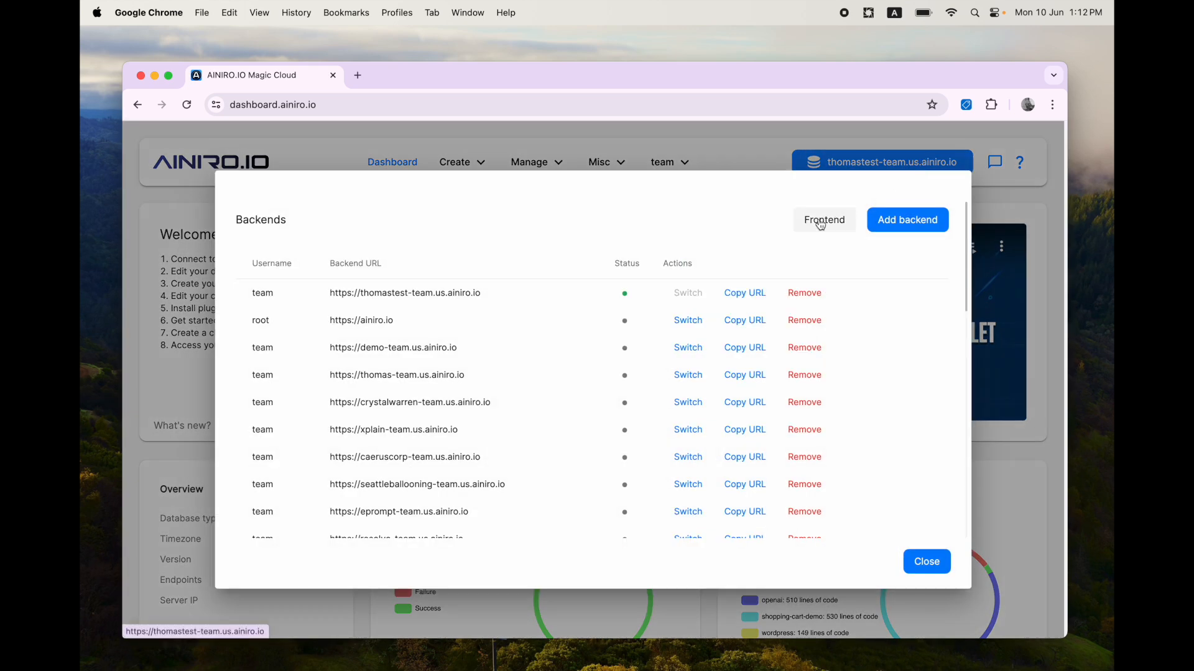
{"action": "left_click", "coordinate": [820, 221]}
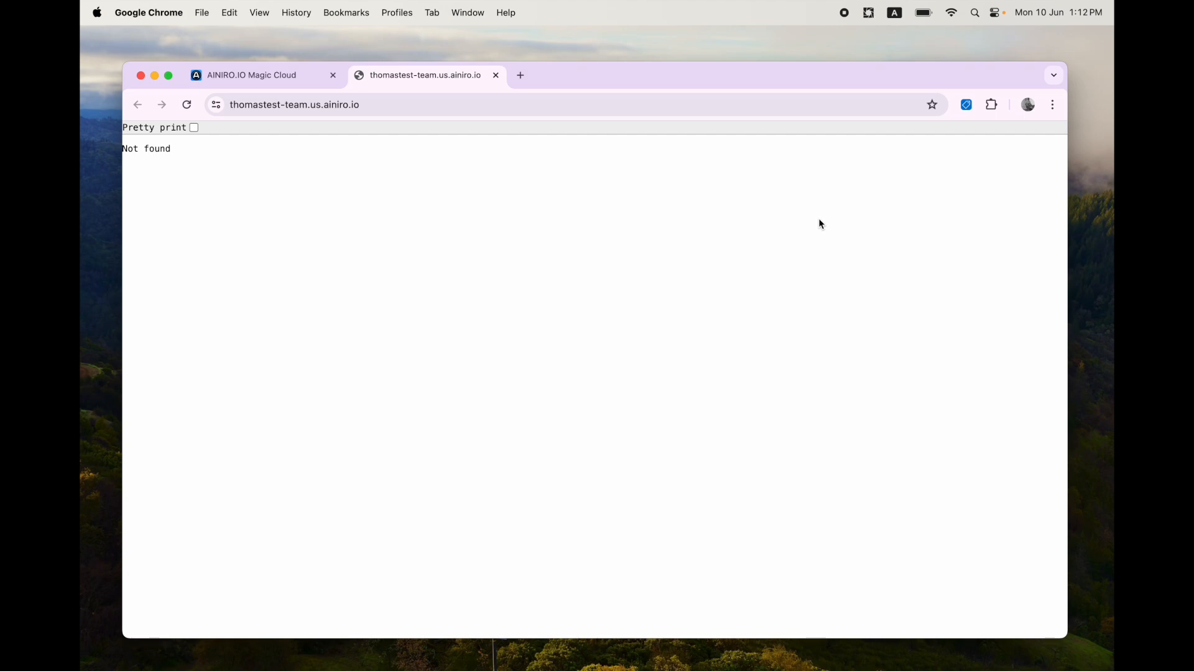
{"action": "key", "text": "super+w"}
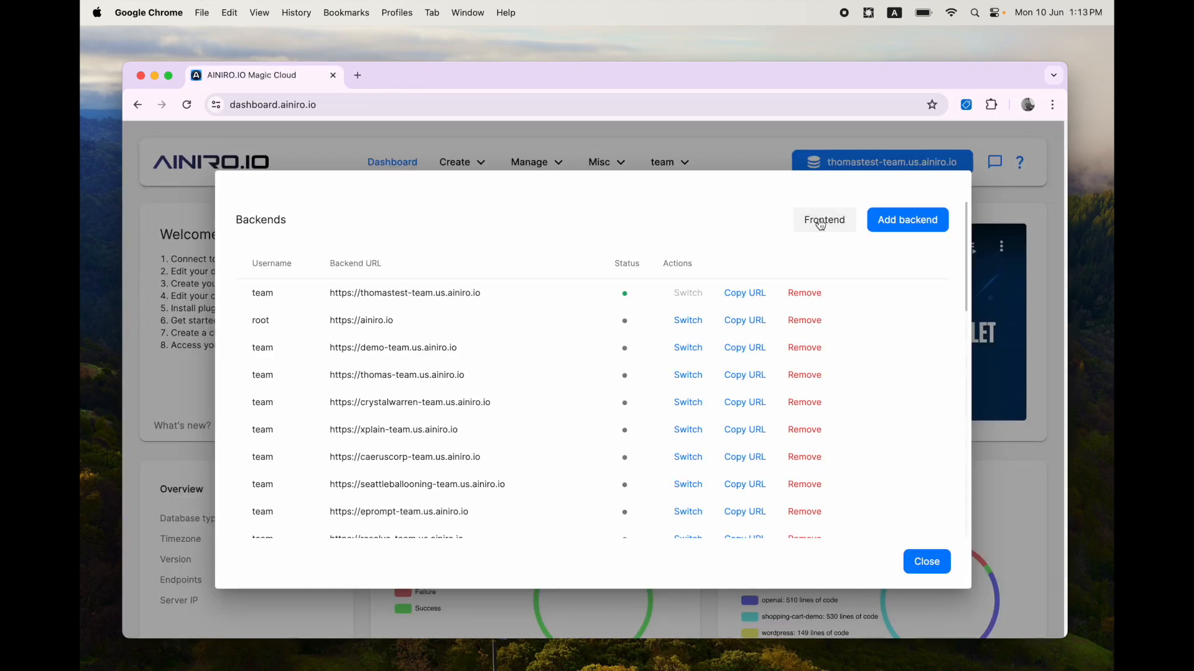
Step: Open Hyper IDE and expand the etc and www folders to inspect the existing frontend files
{"action": "left_click", "coordinate": [660, 139]}
{"action": "left_click", "coordinate": [460, 162]}
{"action": "left_click", "coordinate": [451, 261]}
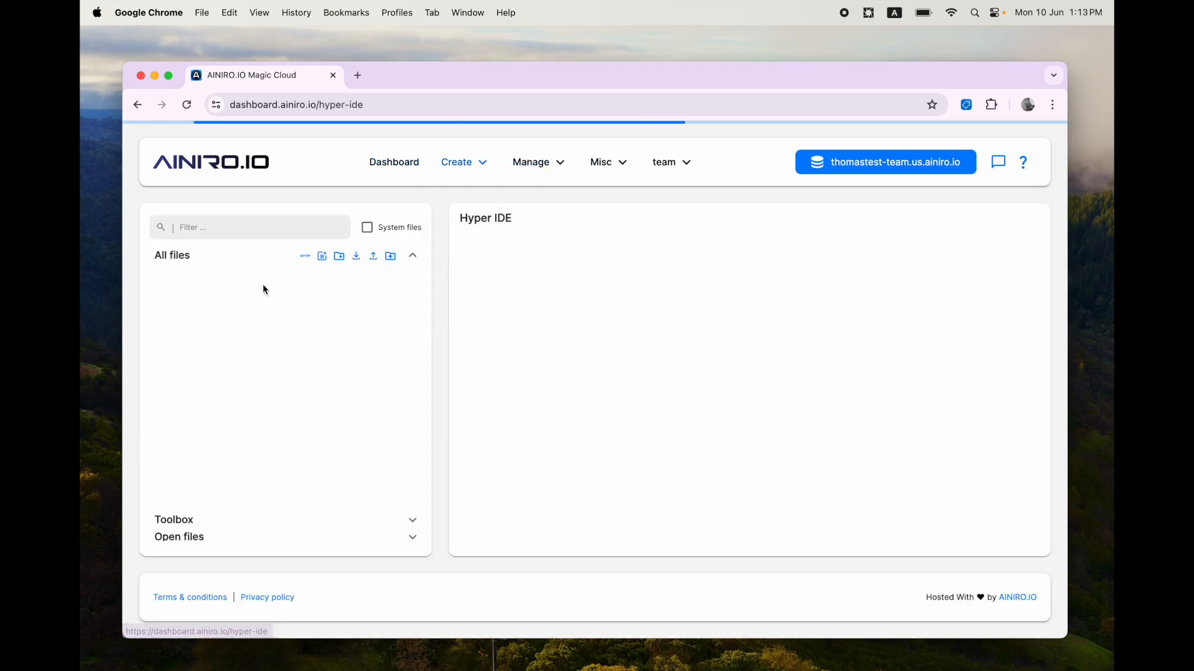
{"action": "left_click", "coordinate": [244, 273]}
{"action": "left_click", "coordinate": [230, 427]}
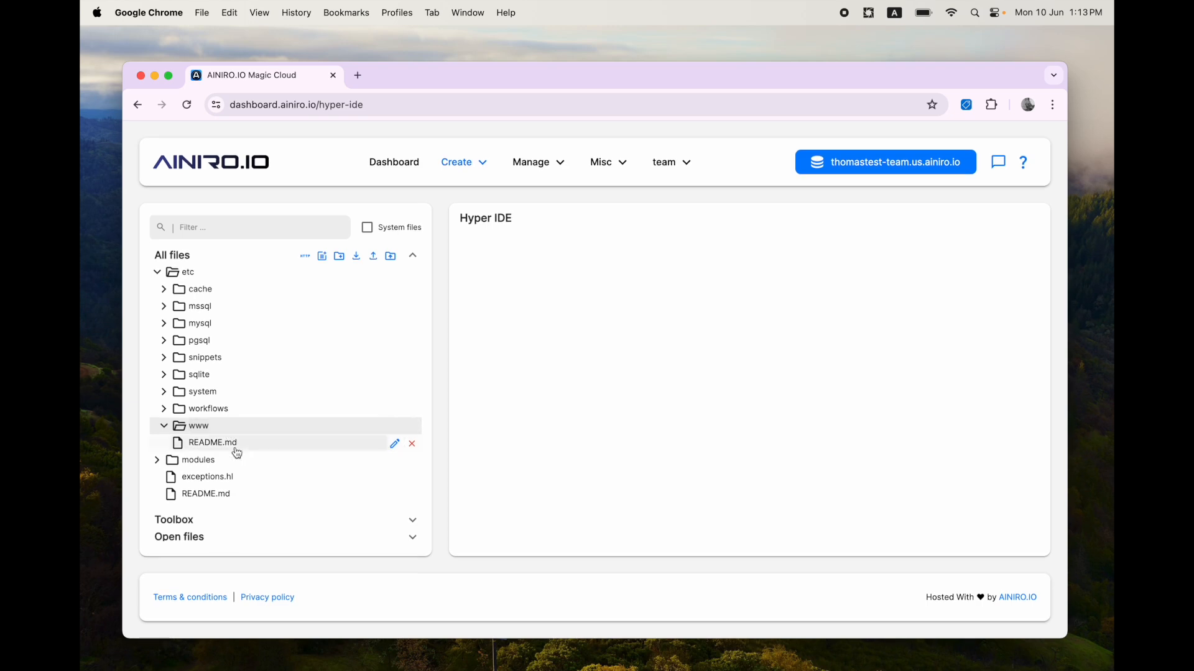
Step: Search the plugins for frontend and review the ai-expert-system plugin's details
{"action": "left_click", "coordinate": [536, 151]}
{"action": "left_click", "coordinate": [528, 360]}
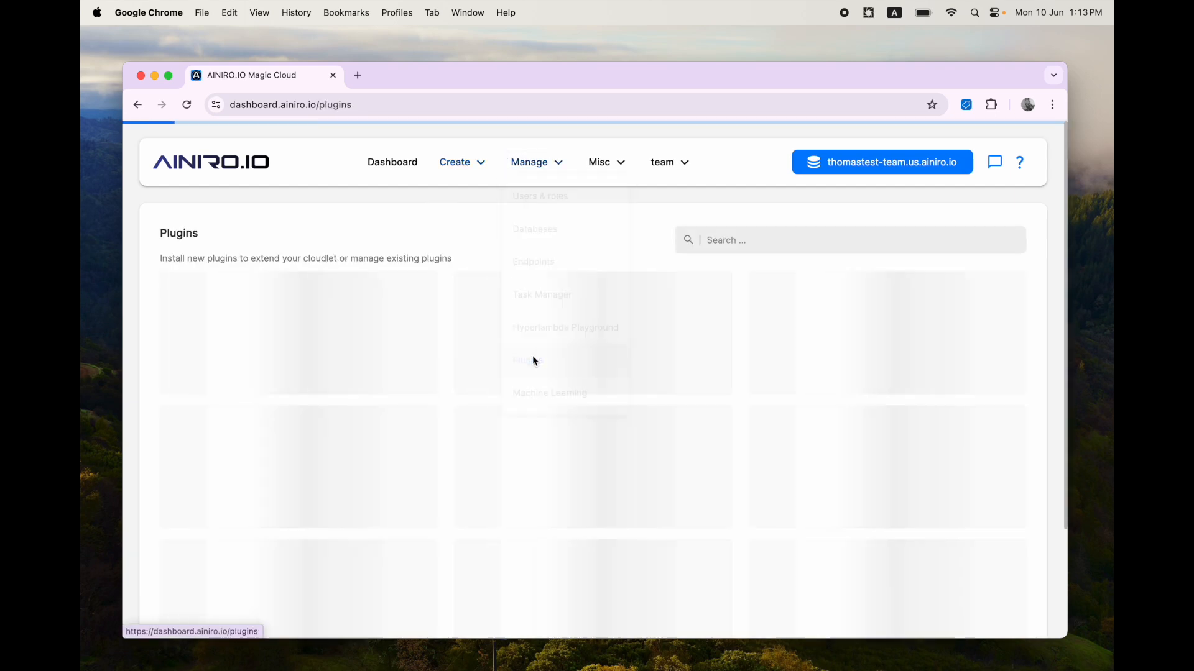
{"action": "left_click", "coordinate": [826, 245]}
{"action": "type", "text": "frontend"}
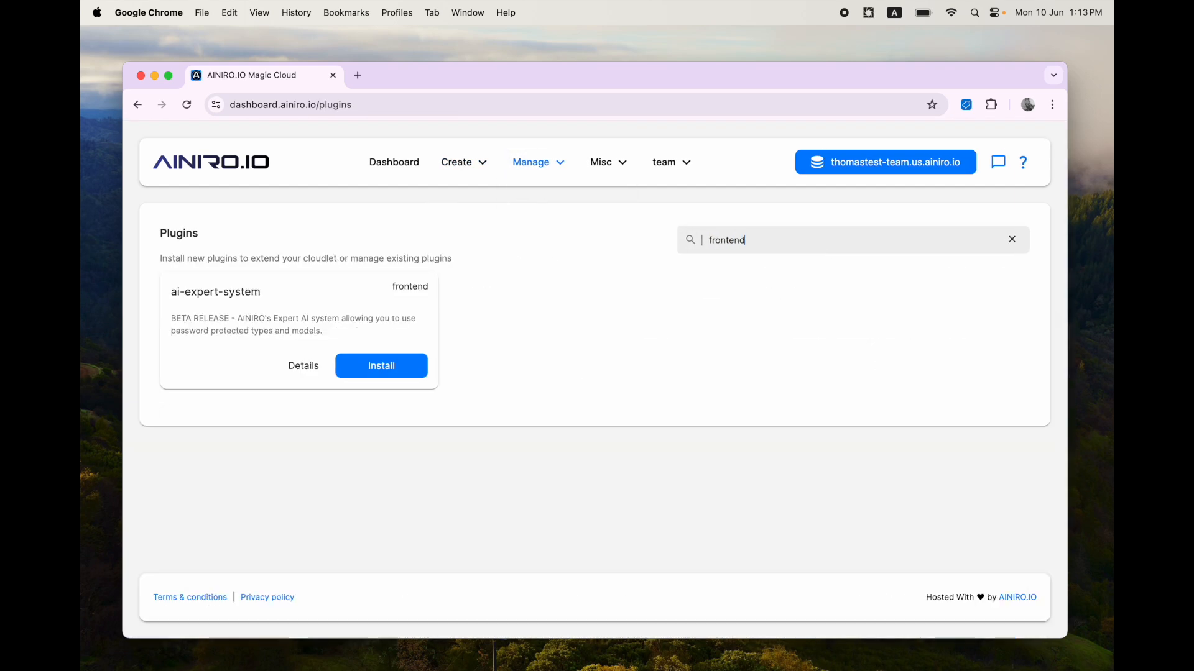
{"action": "left_click", "coordinate": [292, 372]}
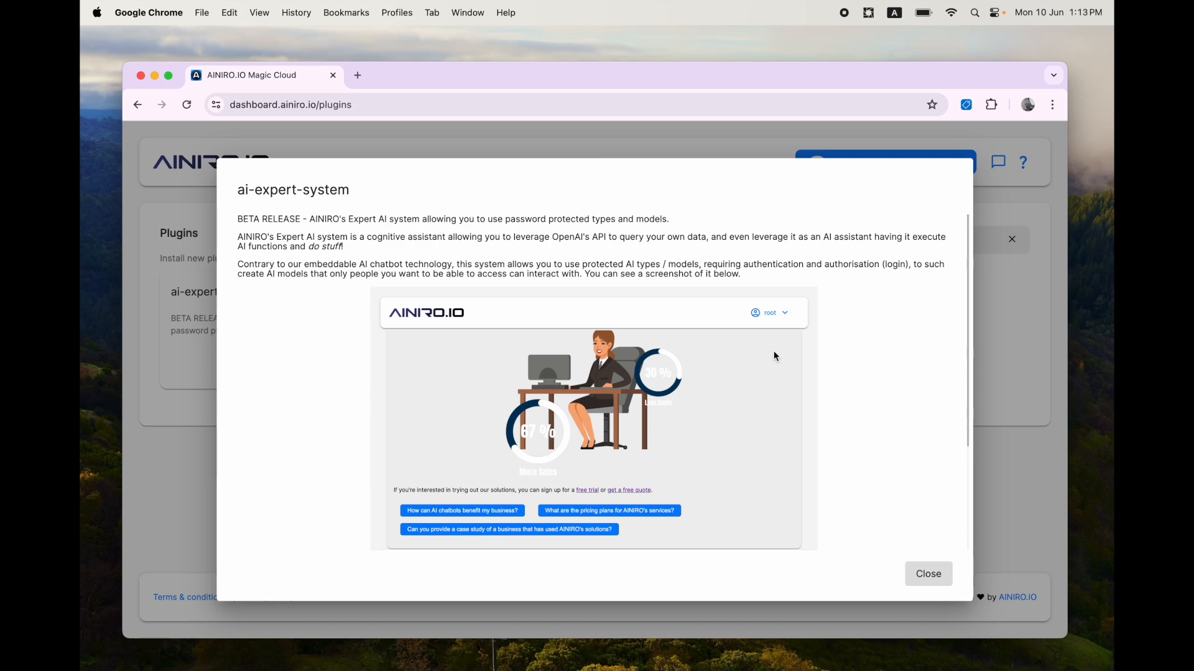
{"action": "scroll", "coordinate": [773, 352], "scroll_direction": "down", "scroll_amount": 5}
{"action": "scroll", "coordinate": [773, 352], "scroll_direction": "up", "scroll_amount": 5}
{"action": "left_click", "coordinate": [929, 573]}
Step: Install the ai-expert-system frontend plugin, confirming the overwrite of existing frontend files
{"action": "left_click", "coordinate": [389, 368]}
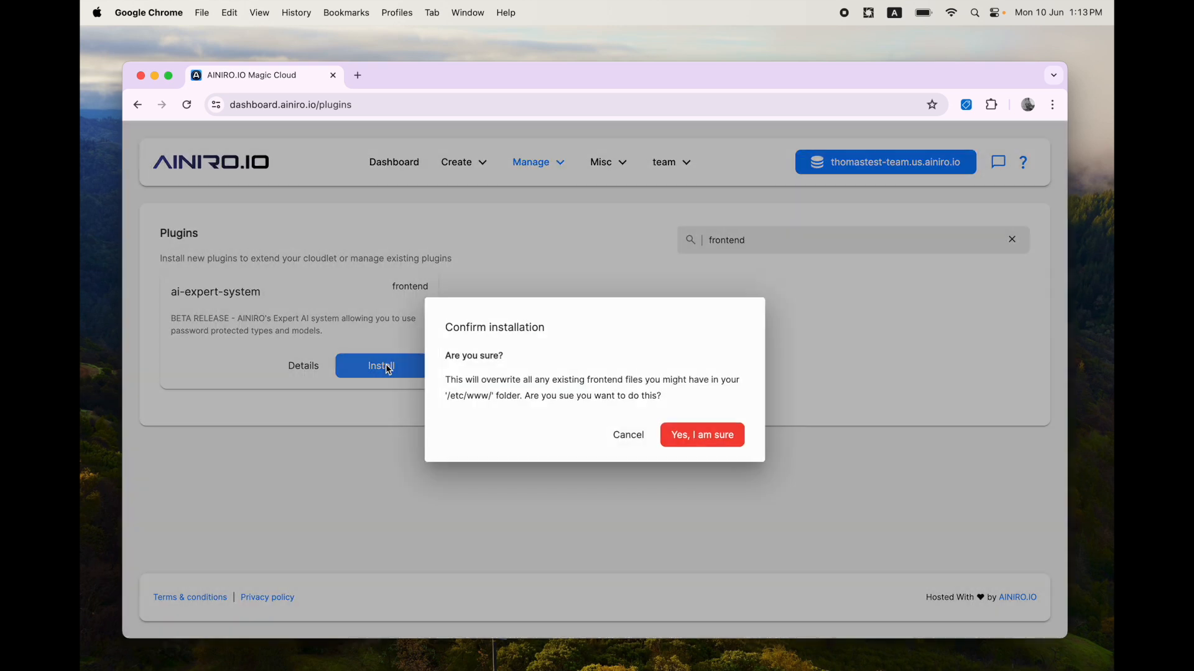
{"action": "left_click", "coordinate": [720, 436]}
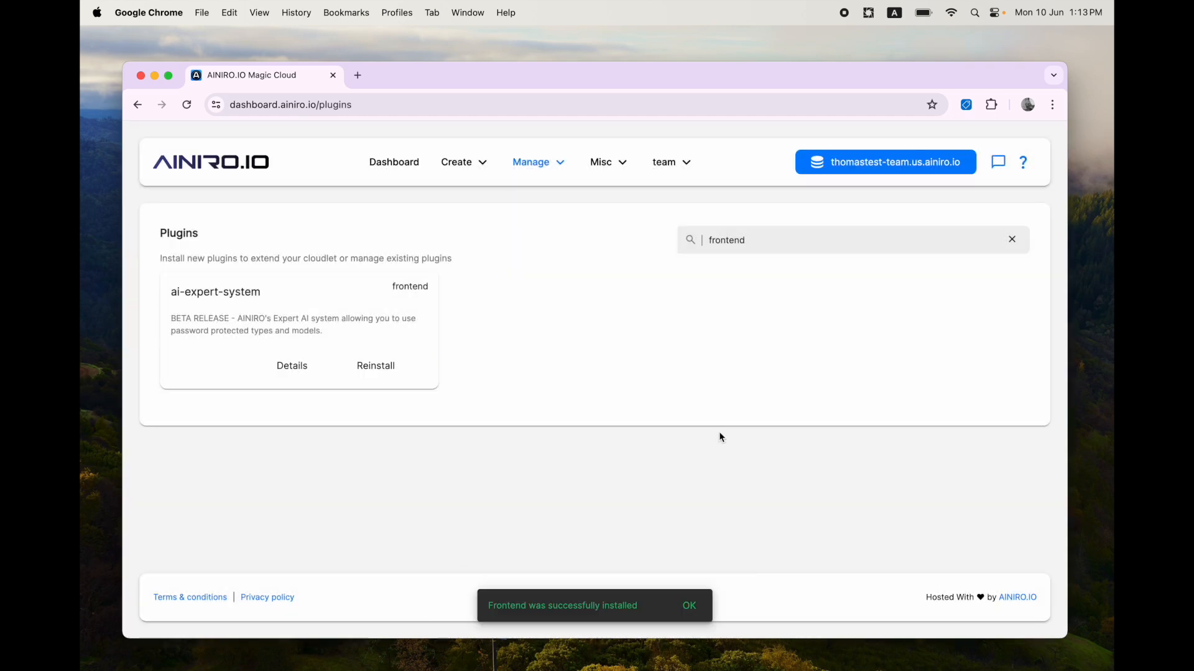
Step: Browse the www folder in Hyper IDE to examine the newly installed frontend files
{"action": "left_click", "coordinate": [458, 163]}
{"action": "left_click", "coordinate": [469, 264]}
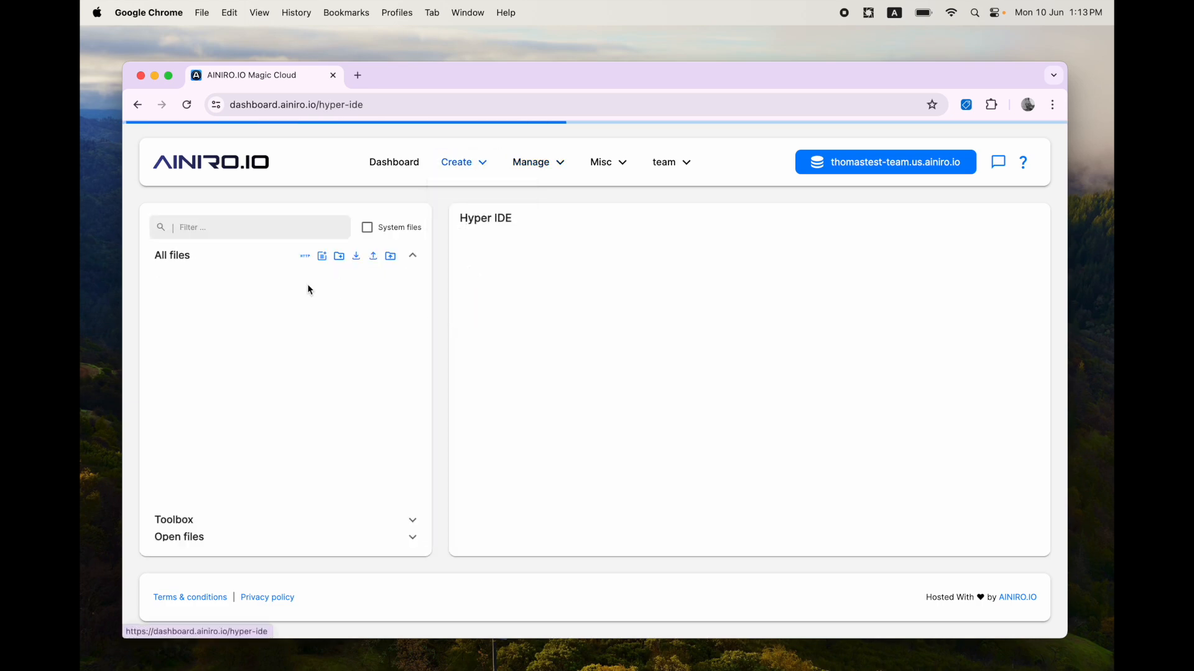
{"action": "left_click", "coordinate": [225, 277]}
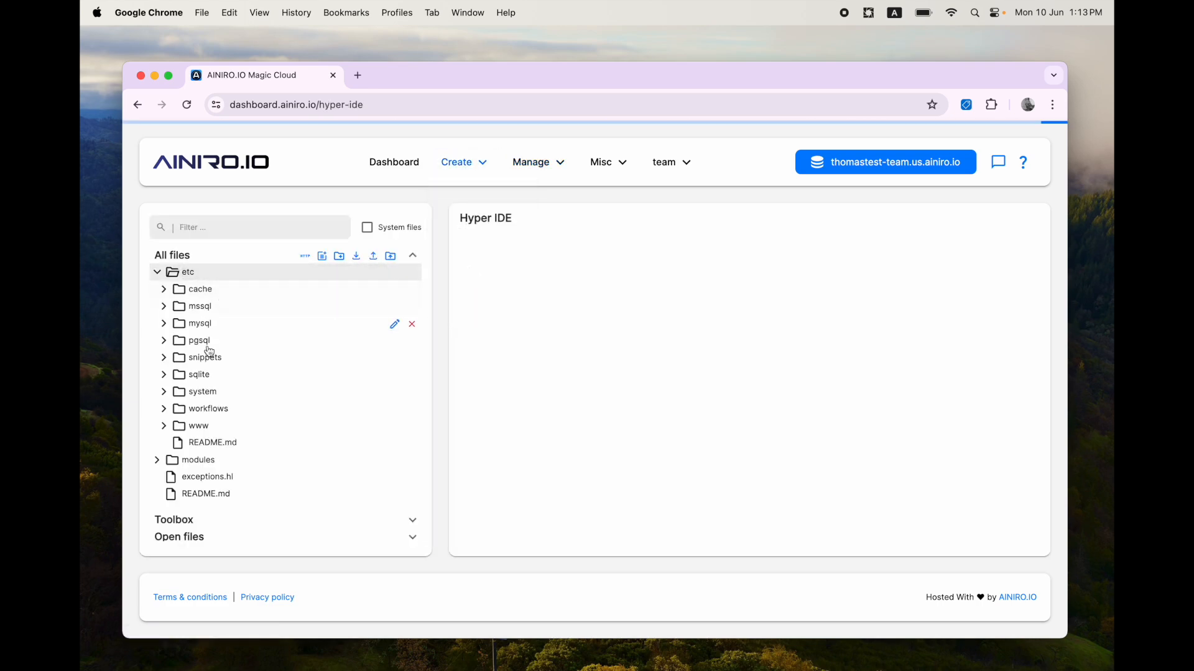
{"action": "left_click", "coordinate": [203, 421]}
{"action": "scroll", "coordinate": [270, 443], "scroll_direction": "down", "scroll_amount": 5}
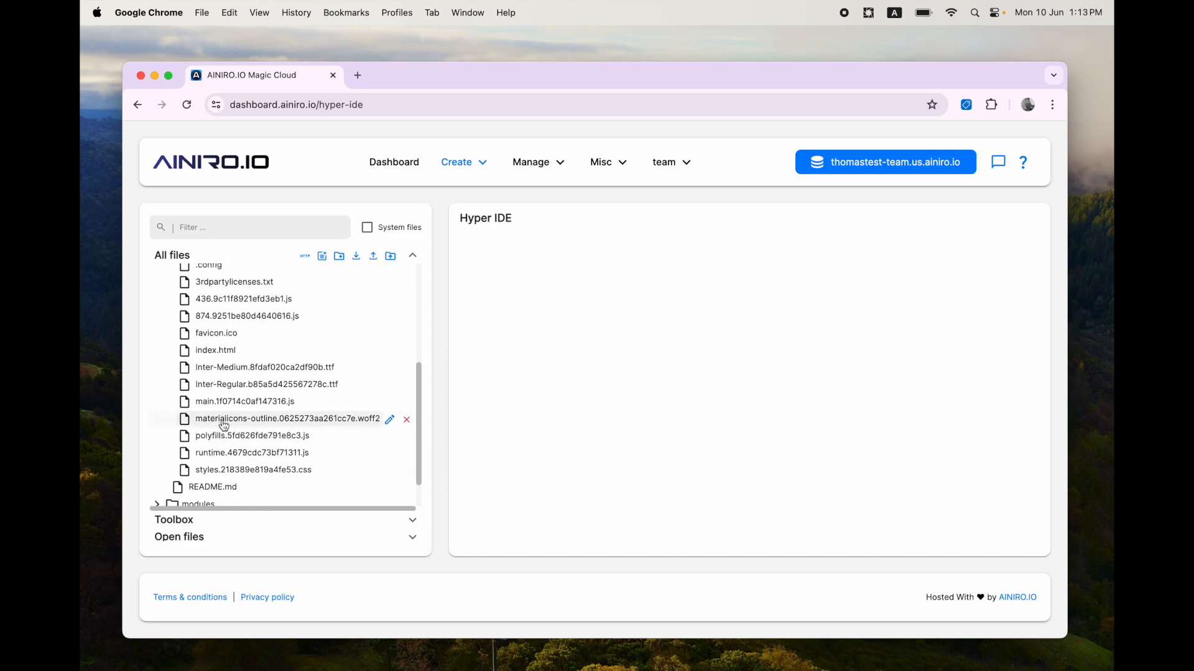
{"action": "scroll", "coordinate": [251, 396], "scroll_direction": "up", "scroll_amount": 1}
{"action": "scroll", "coordinate": [250, 396], "scroll_direction": "up", "scroll_amount": 4}
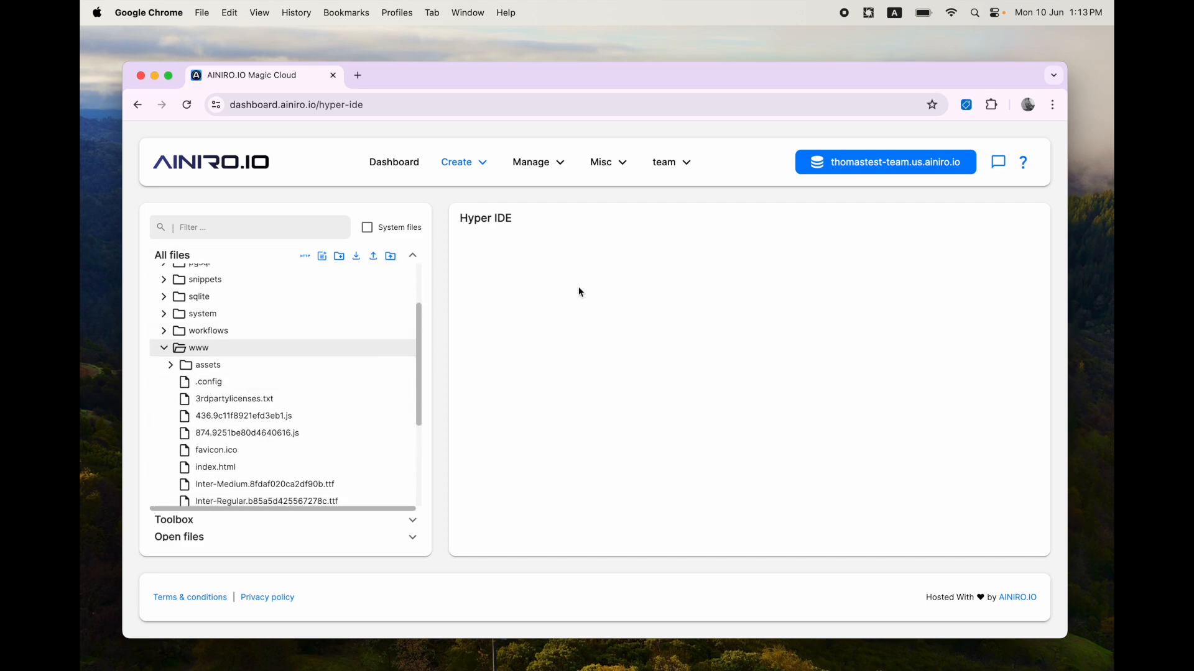
Step: Open the cloudlet's frontend in a new tab to view the AI Expert System sign-in page, then return to the dashboard
{"action": "left_click", "coordinate": [863, 164]}
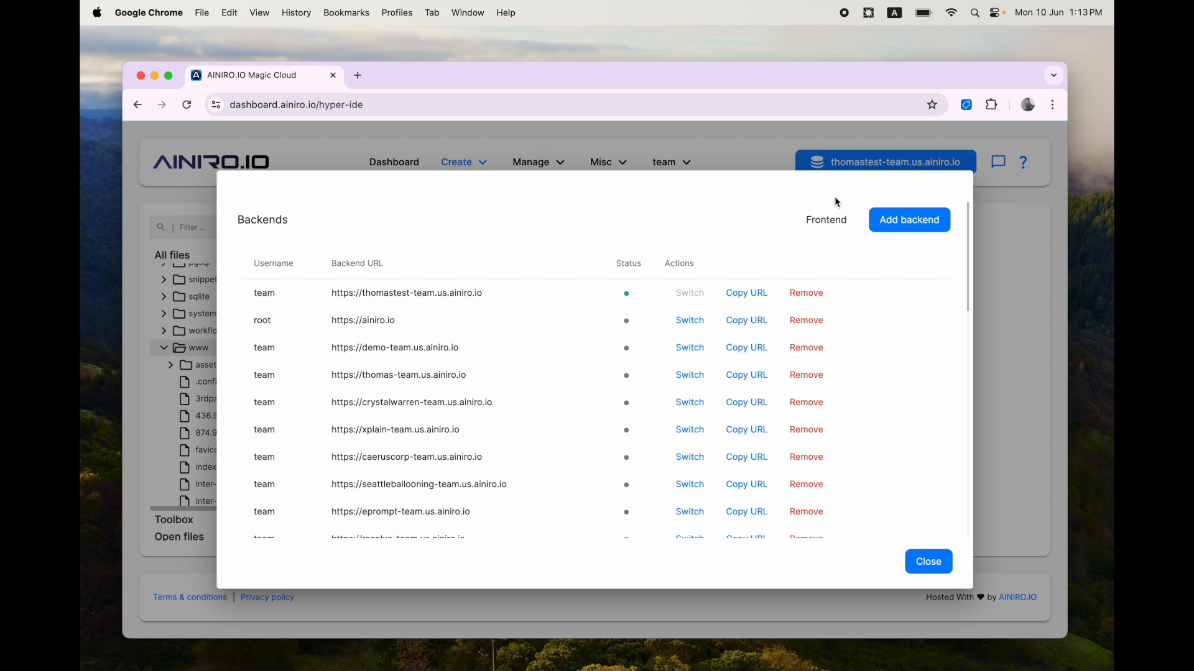
{"action": "left_click", "coordinate": [825, 216]}
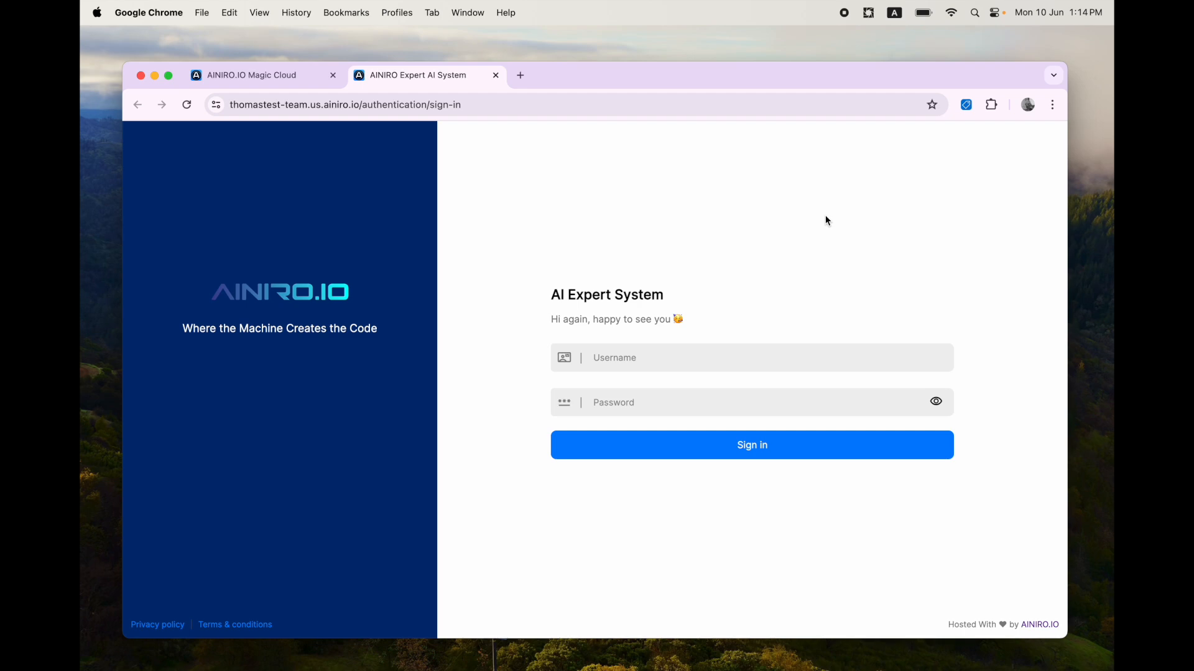
{"action": "key", "text": "ctrl+Tab"}
Step: Open the mywebsite_com machine learning type configuration and inspect its authorisation role options without saving
{"action": "left_click", "coordinate": [547, 163]}
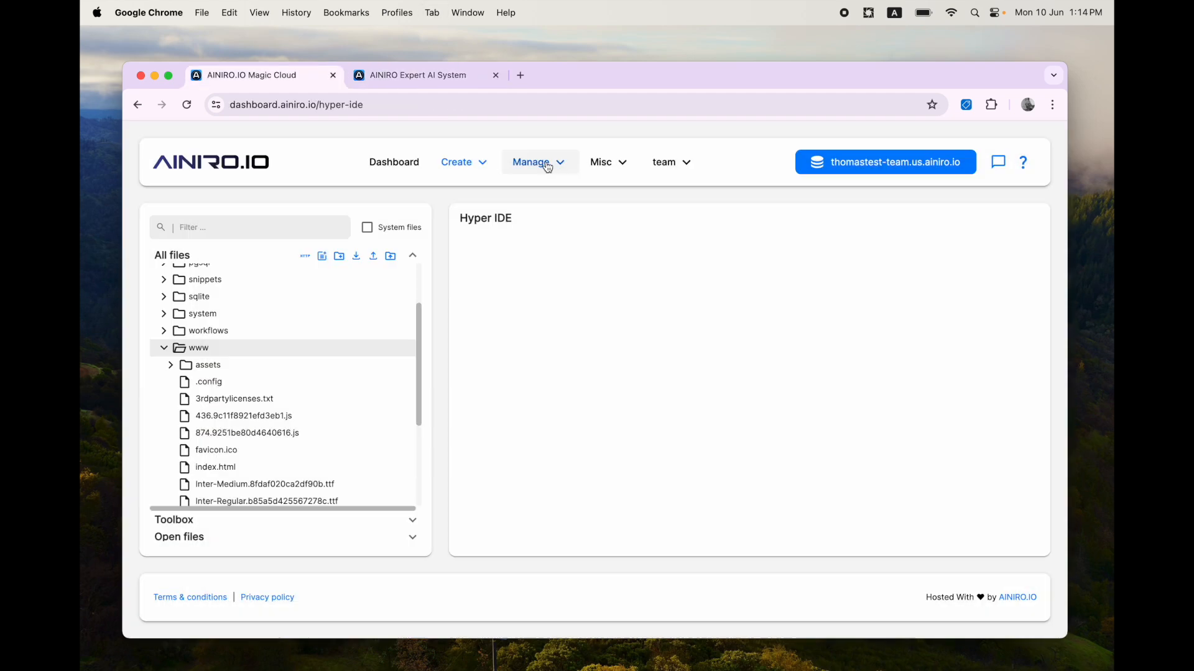
{"action": "left_click", "coordinate": [530, 164]}
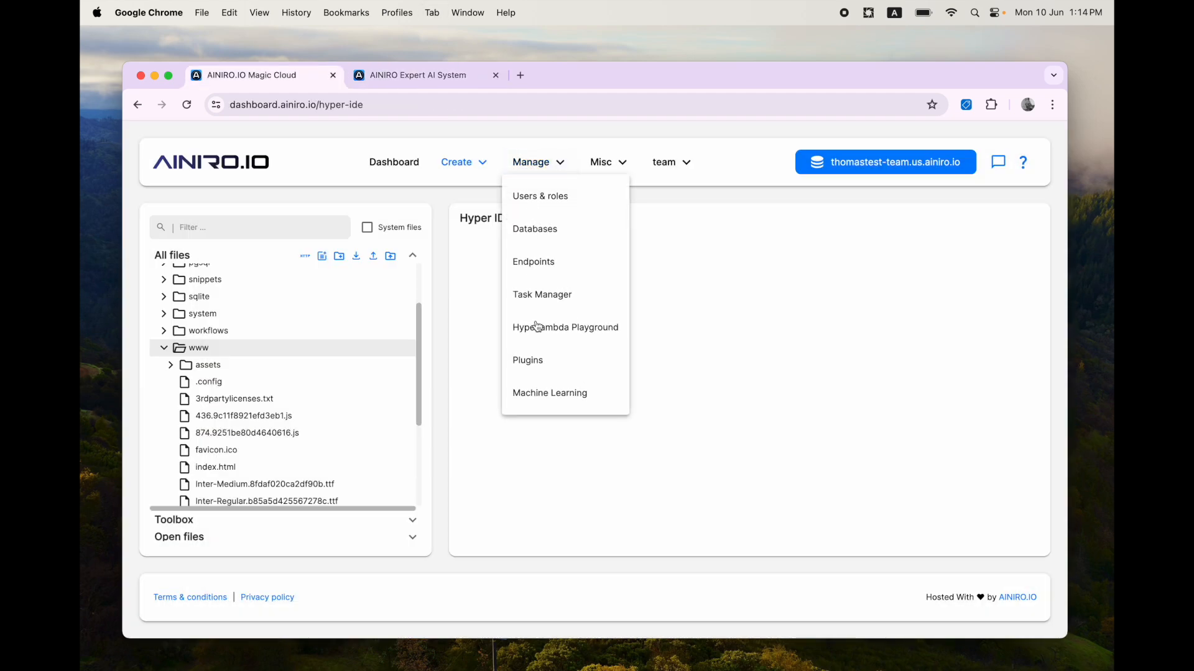
{"action": "left_click", "coordinate": [538, 392]}
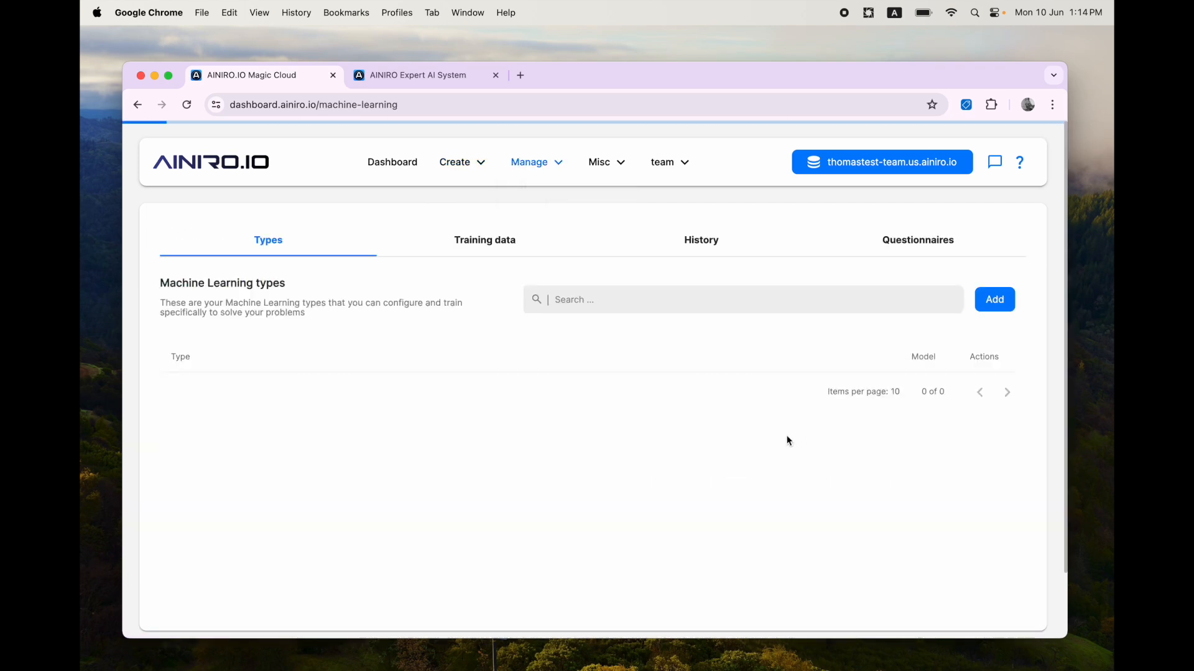
{"action": "left_click", "coordinate": [875, 414]}
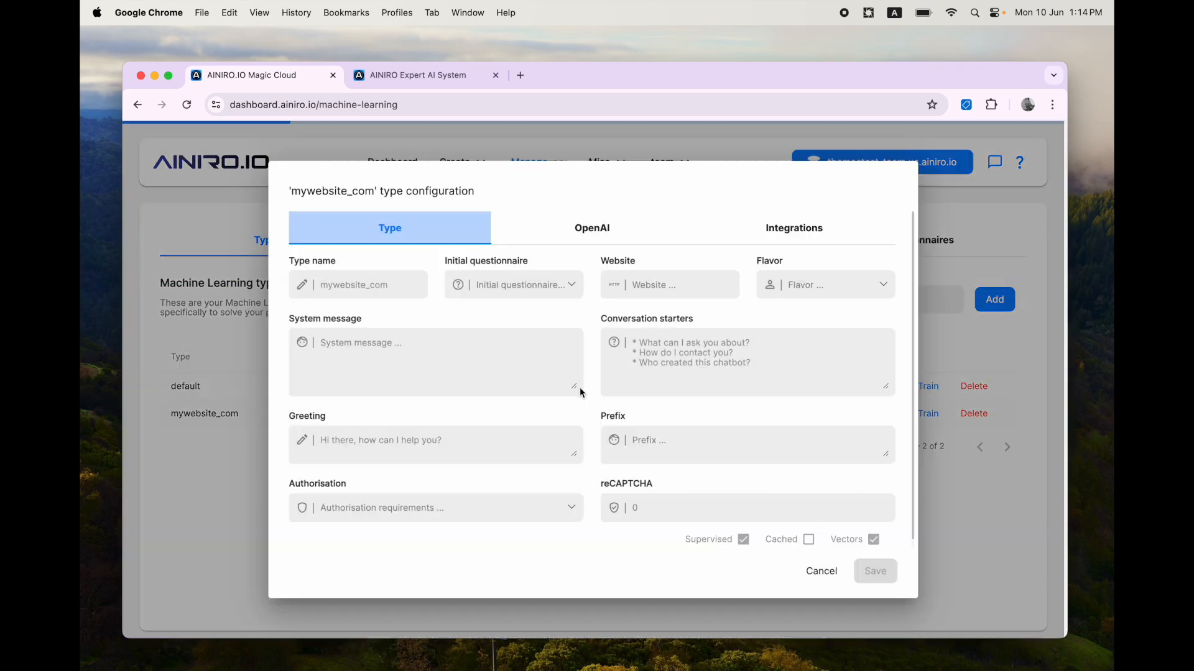
{"action": "left_click", "coordinate": [457, 513]}
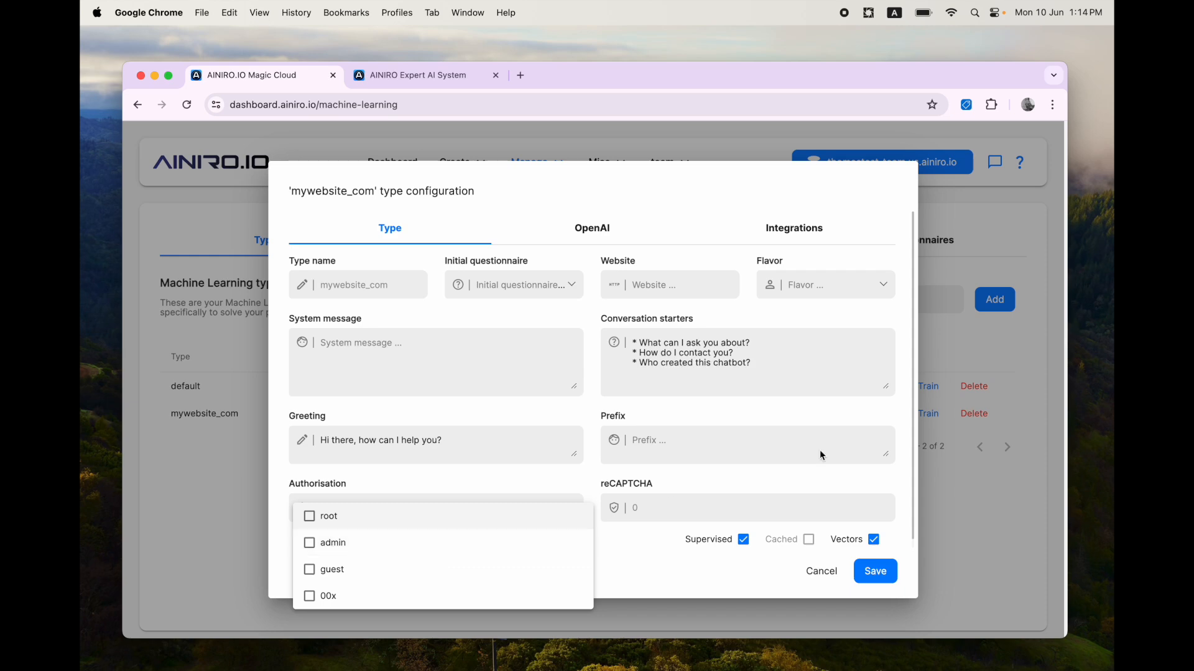
{"action": "left_click", "coordinate": [962, 466]}
{"action": "left_click", "coordinate": [944, 500]}
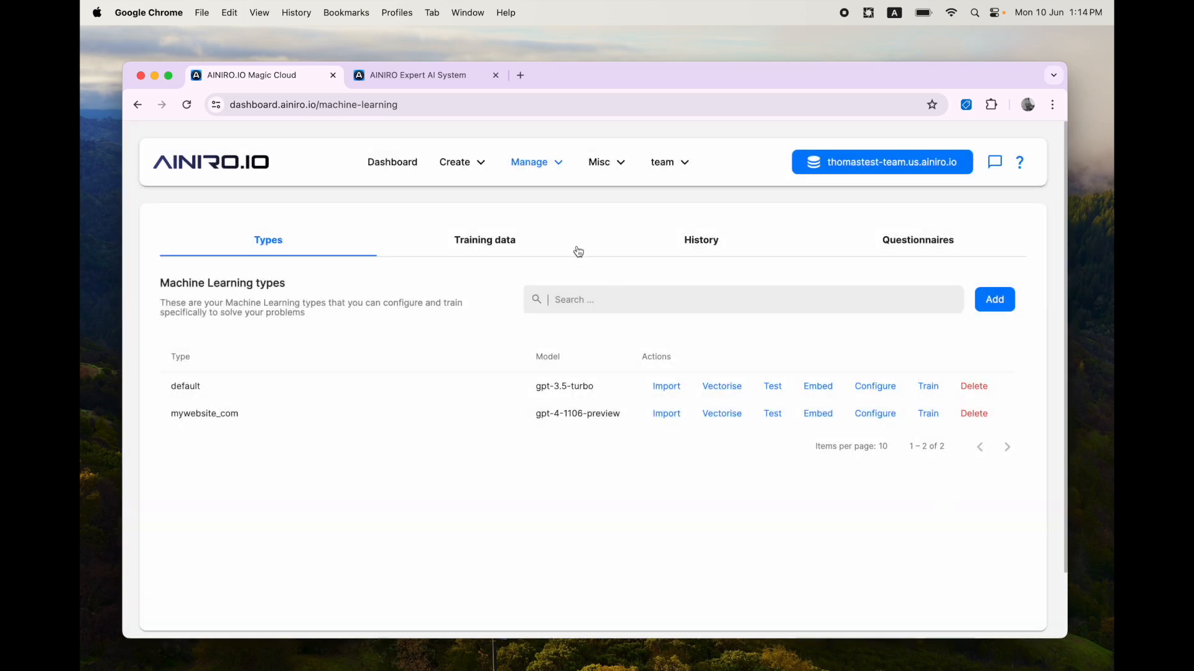
Step: Search the plugins for shop and install the shopping-cart-demo plugin
{"action": "left_click", "coordinate": [533, 161]}
{"action": "left_click", "coordinate": [533, 364]}
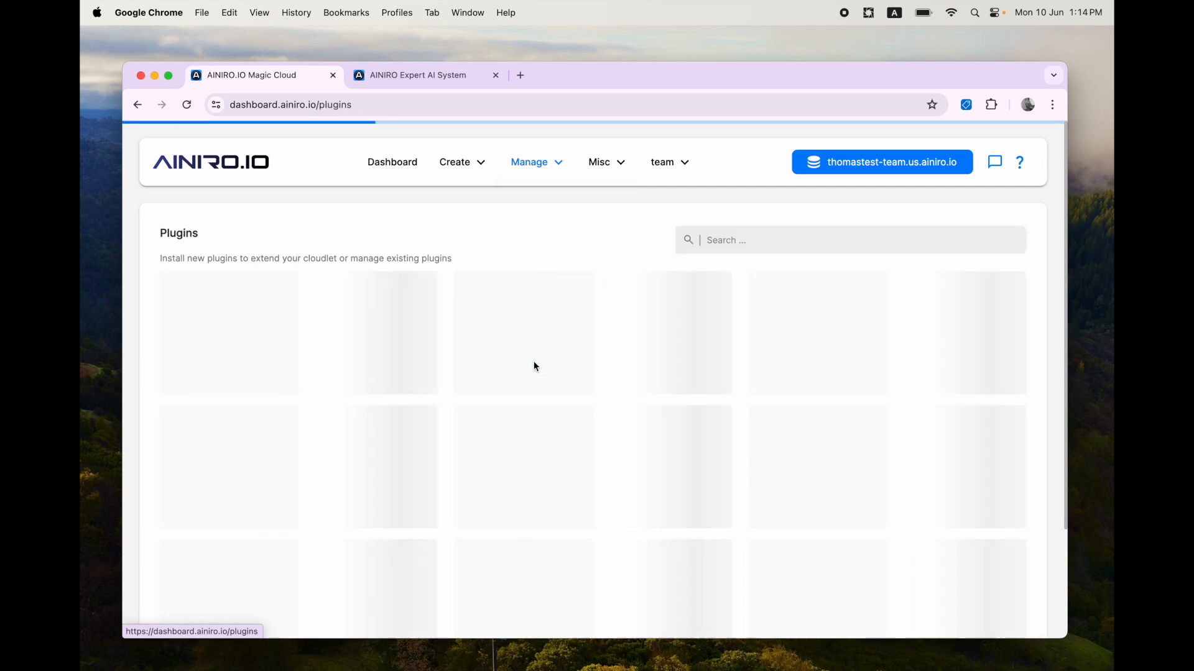
{"action": "type", "text": "shop"}
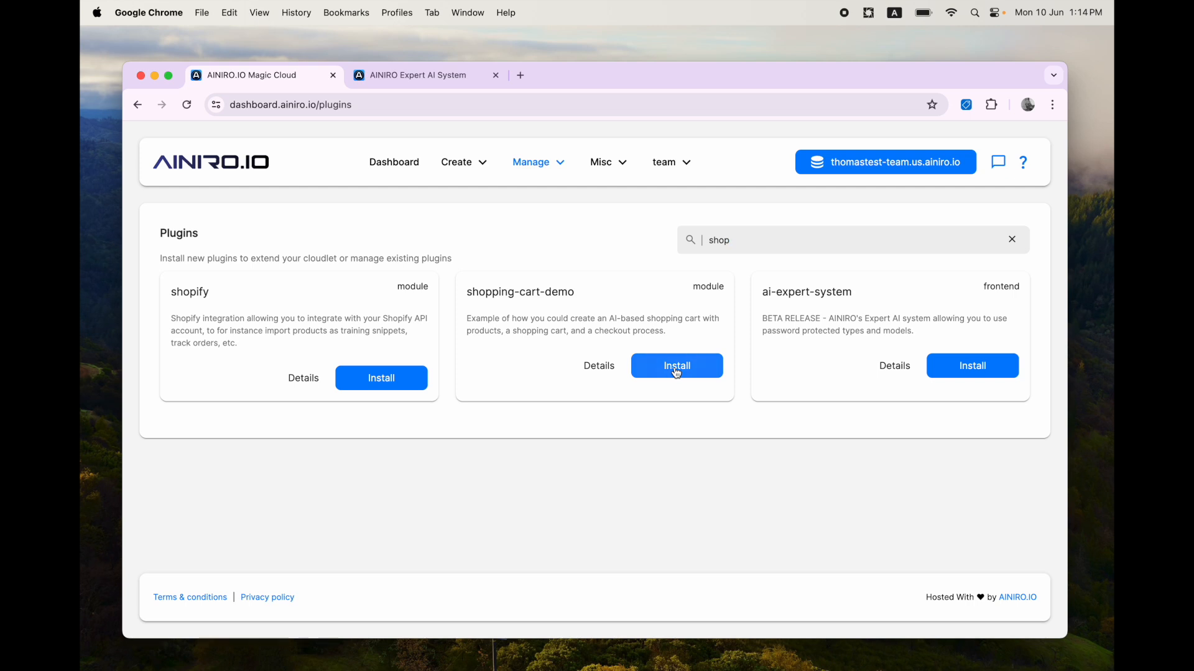
{"action": "left_click", "coordinate": [677, 372]}
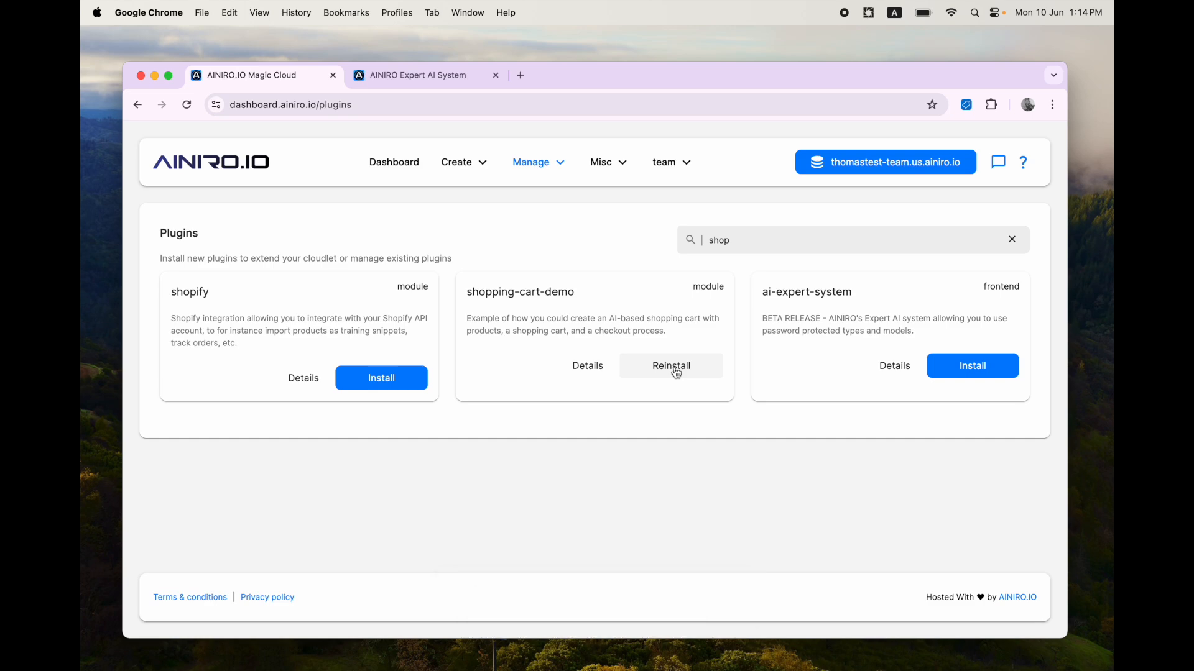
Step: Delete the foo user in user management, confirming by entering its username
{"action": "left_click", "coordinate": [540, 163]}
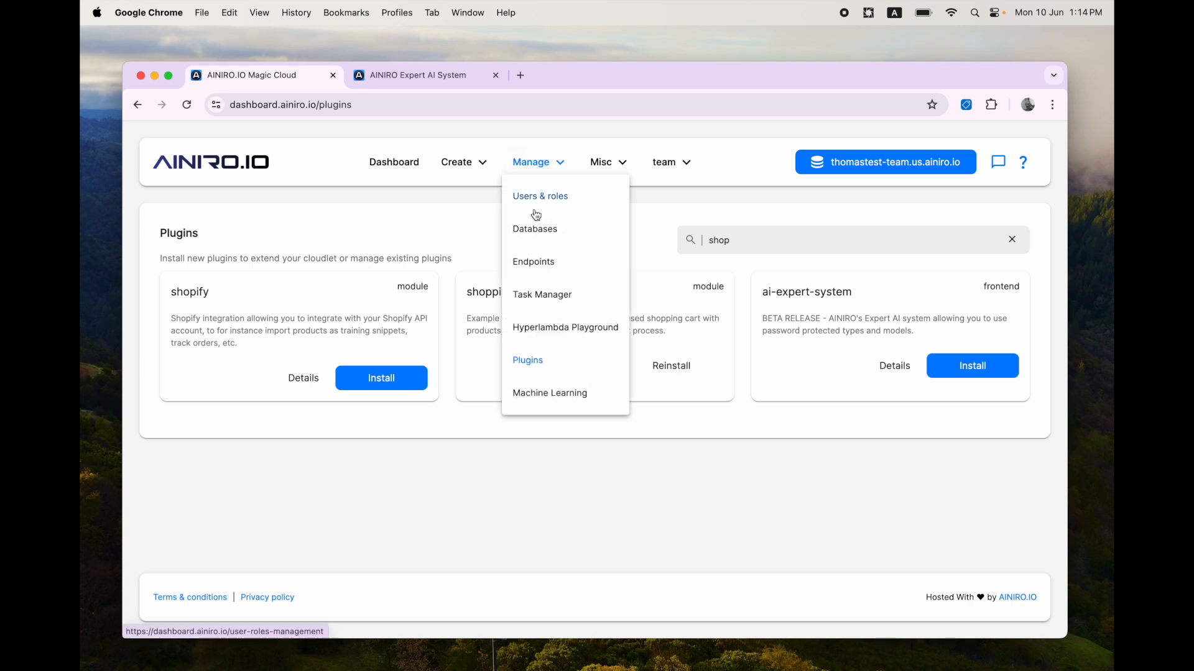
{"action": "left_click", "coordinate": [548, 197]}
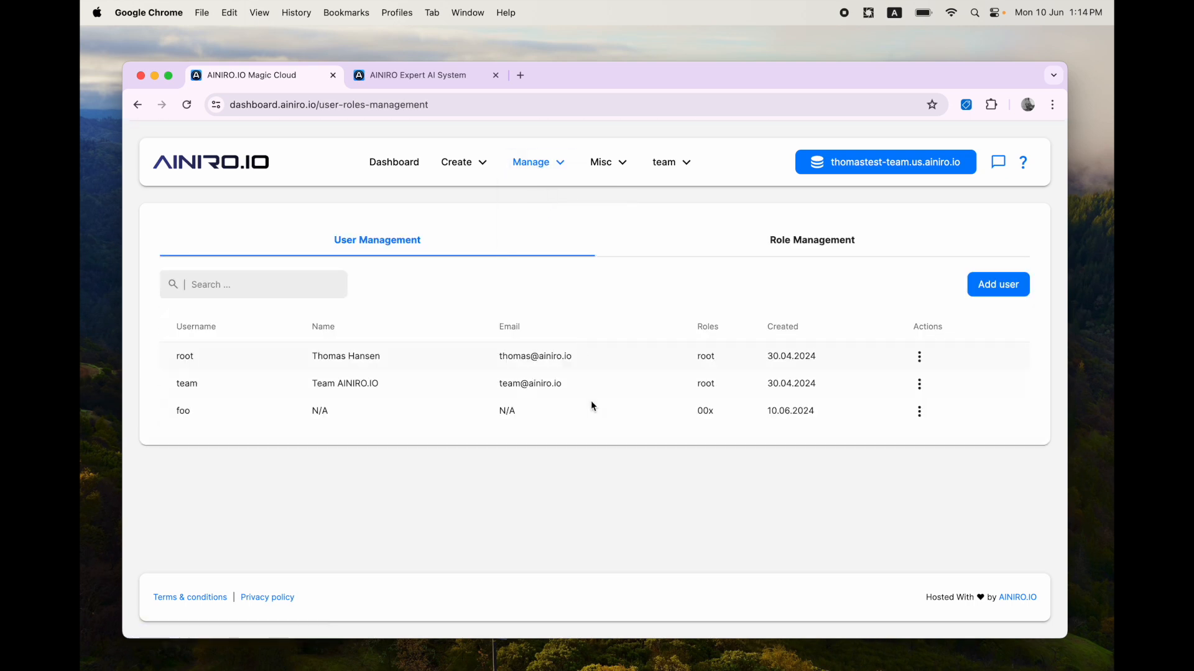
{"action": "left_click", "coordinate": [919, 411]}
{"action": "left_click", "coordinate": [928, 509]}
{"action": "type", "text": "foo"}
{"action": "key", "text": "Return"}
Step: Delete the 00x role in role management, confirming by entering its name
{"action": "left_click", "coordinate": [811, 242]}
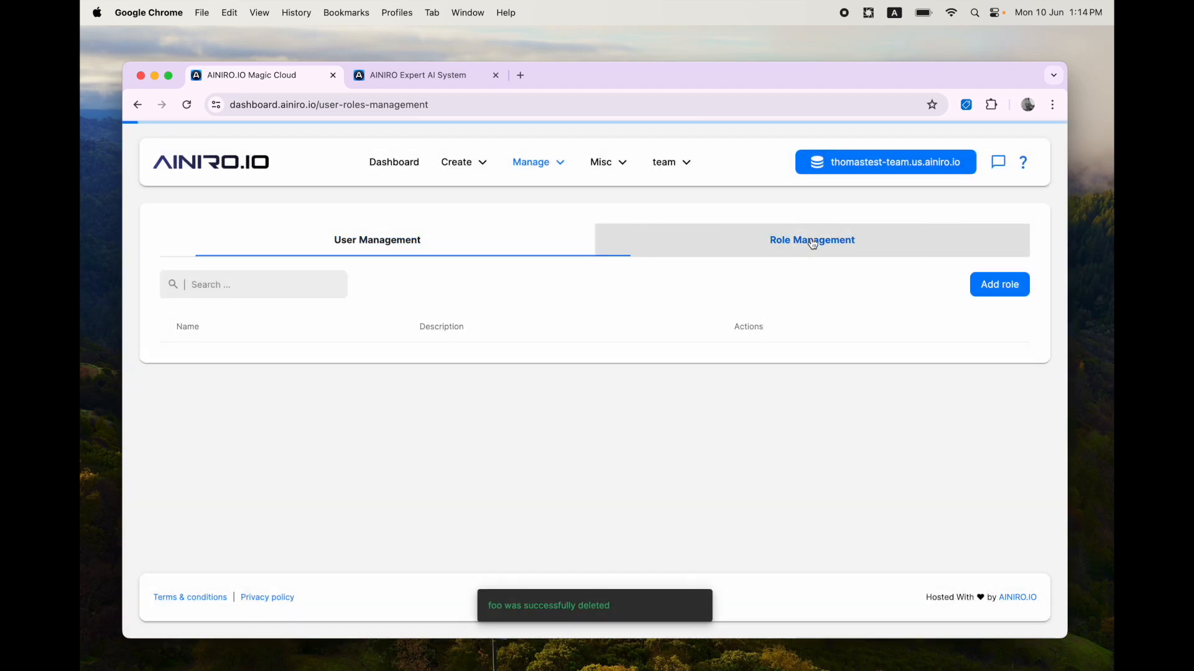
{"action": "left_click", "coordinate": [884, 437]}
{"action": "type", "text": "00x"}
{"action": "key", "text": "Return"}
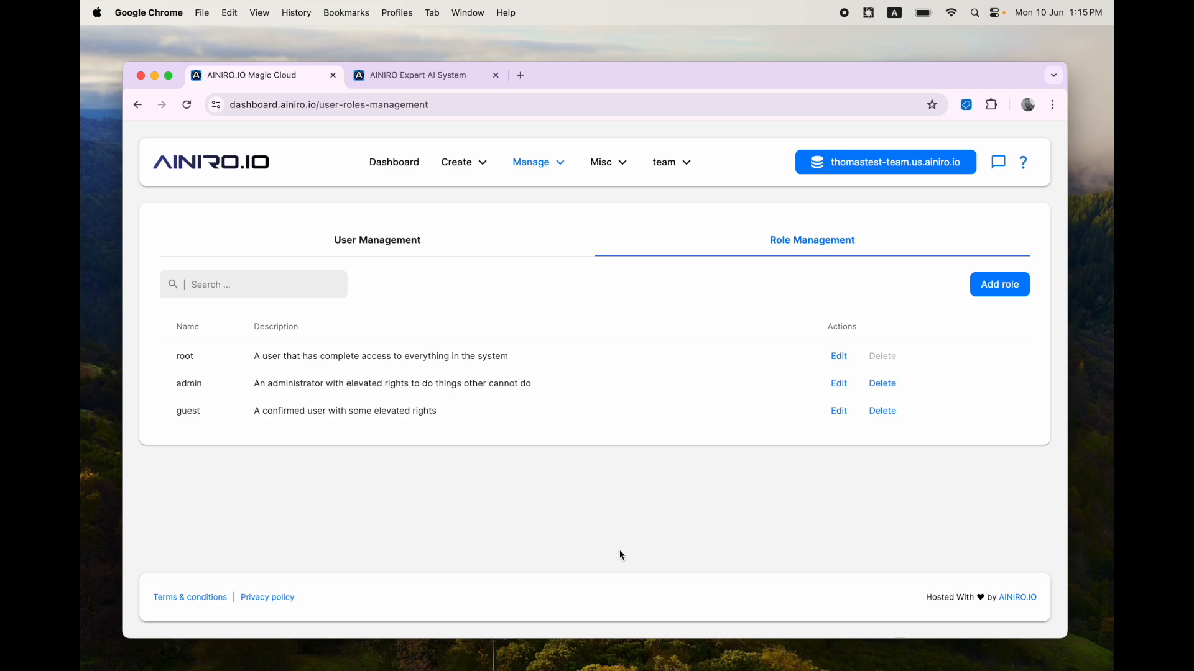
Step: Create a new role named 00x with the description "Spy dudes allowed to shoip!"
{"action": "left_click", "coordinate": [1007, 285]}
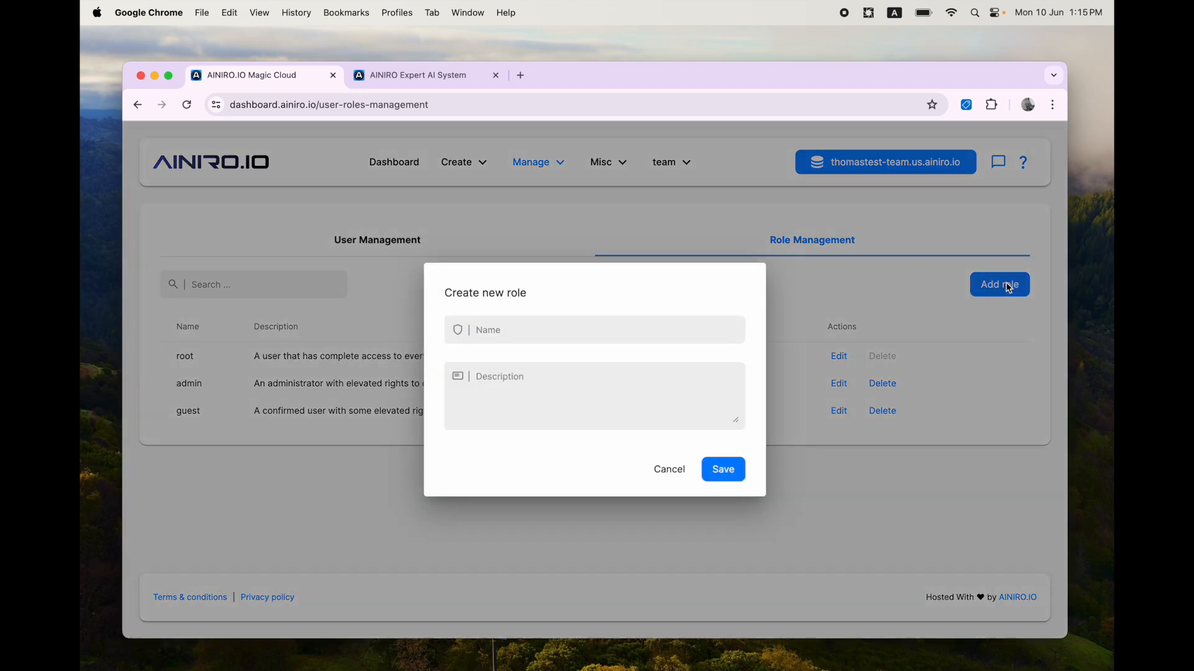
{"action": "type", "text": "00x"}
{"action": "left_click", "coordinate": [637, 389]}
{"action": "type", "text": "Spy dudes allowed to shoip!!"}
{"action": "key", "text": "BackSpace"}
{"action": "left_click", "coordinate": [726, 473]}
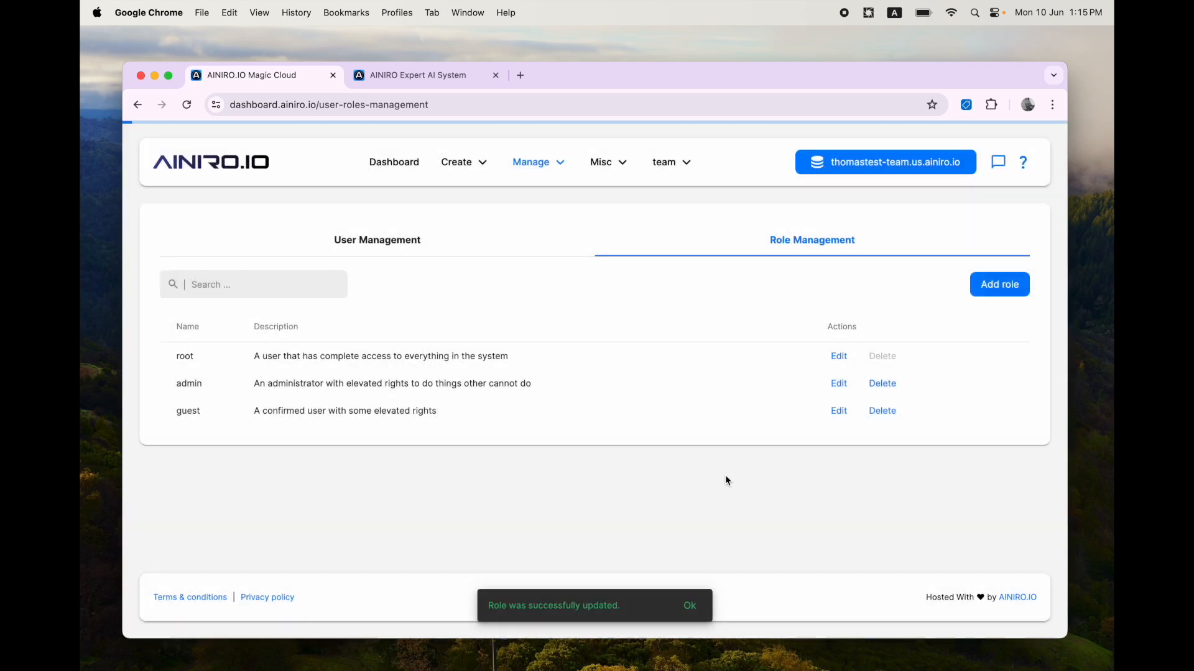
Step: Start adding a user in user management with username foo and enter its password
{"action": "left_click", "coordinate": [375, 241]}
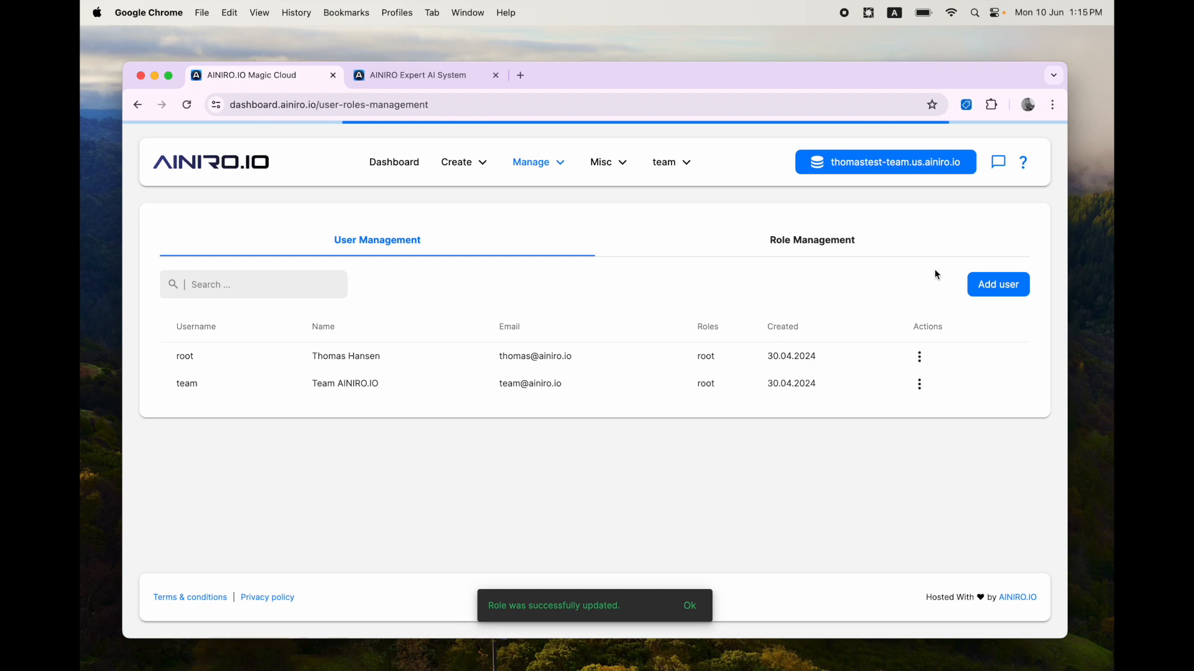
{"action": "left_click", "coordinate": [995, 280]}
{"action": "type", "text": "foo"}
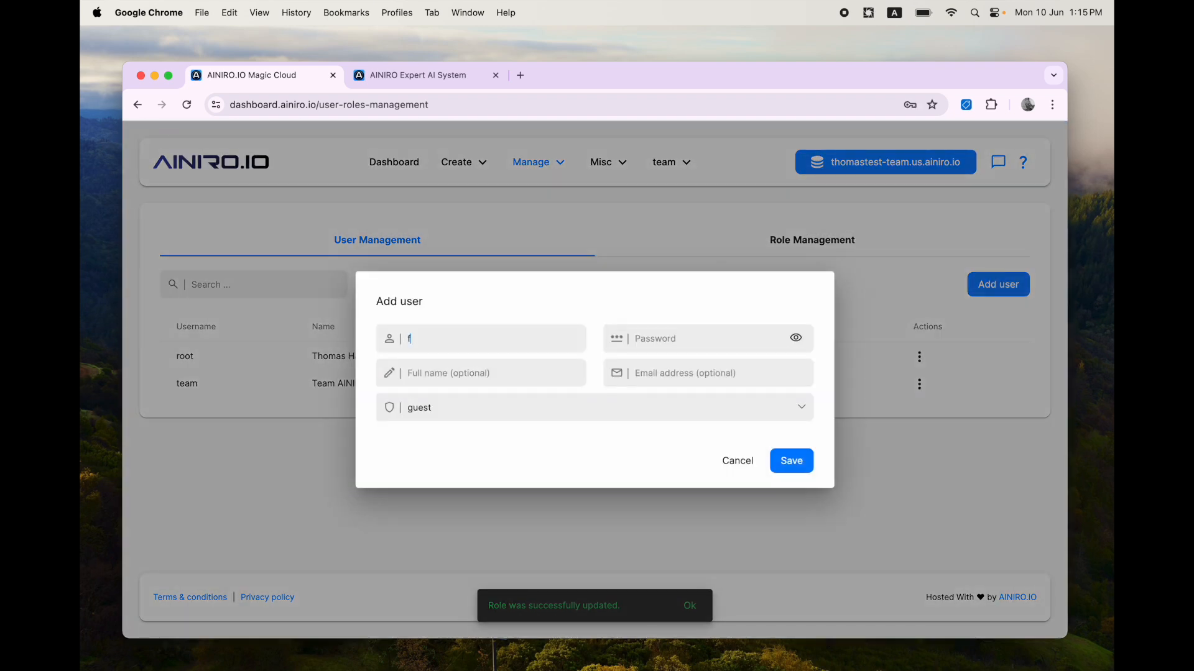
{"action": "key", "text": "Tab"}
{"action": "type", "text": "••••••••••"}
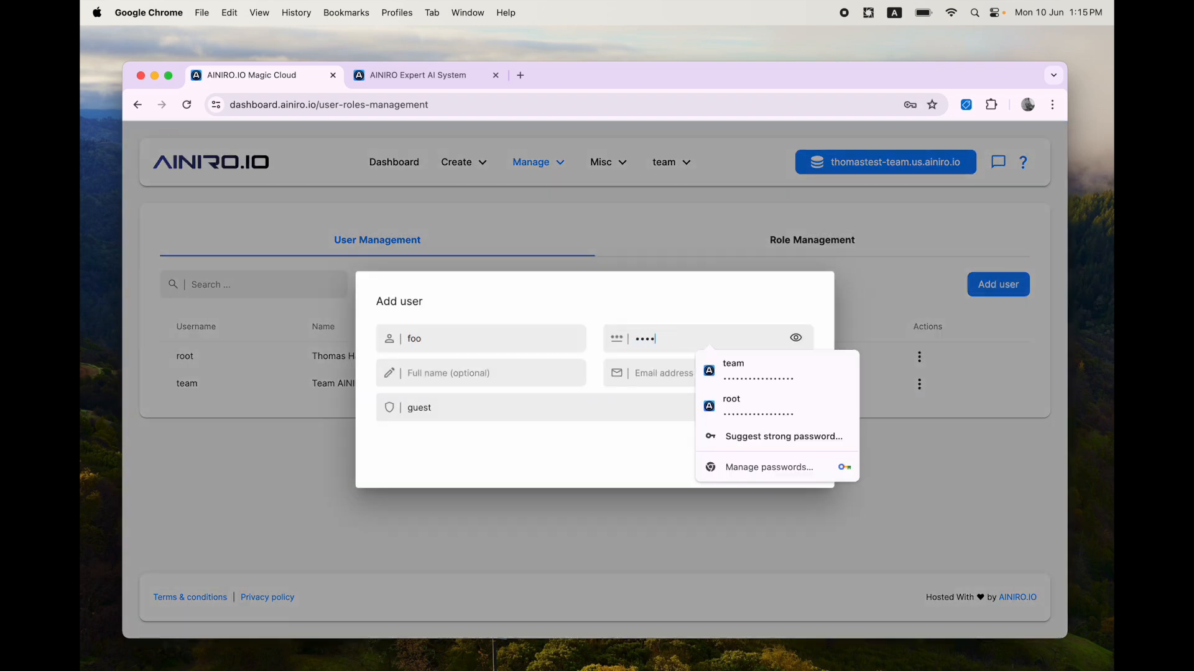
{"action": "type", "text": "•••"}
{"action": "key", "text": "Tab"}
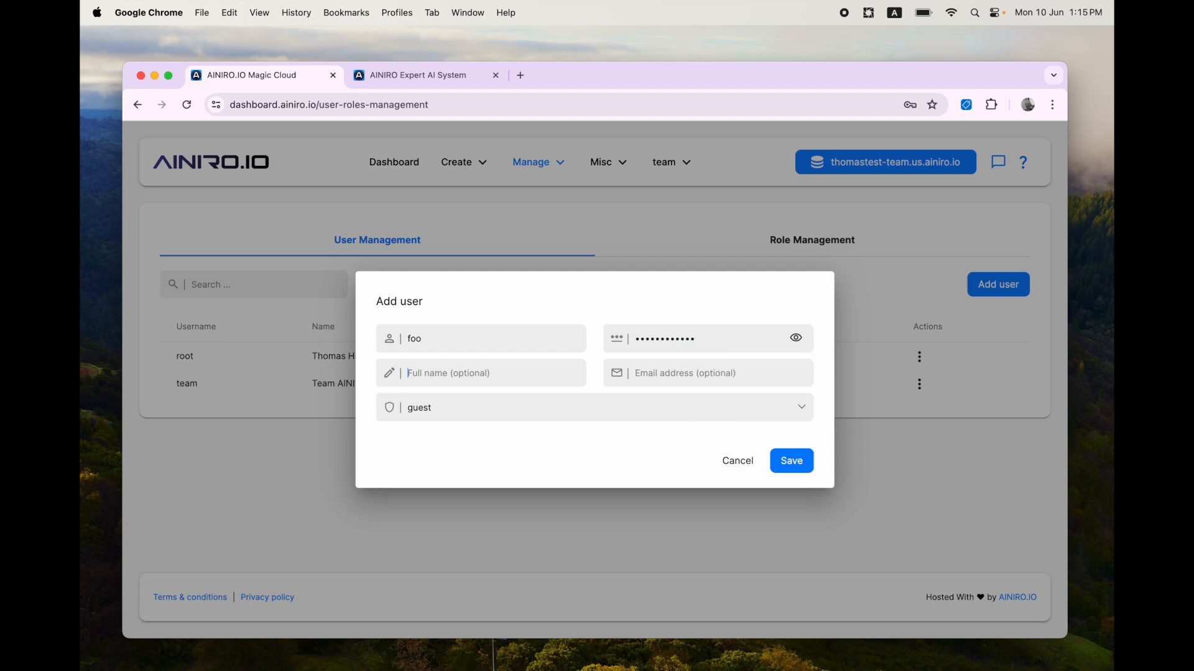
Step: Assign the new user only the 00x role instead of guest and save the user
{"action": "left_click", "coordinate": [623, 410]}
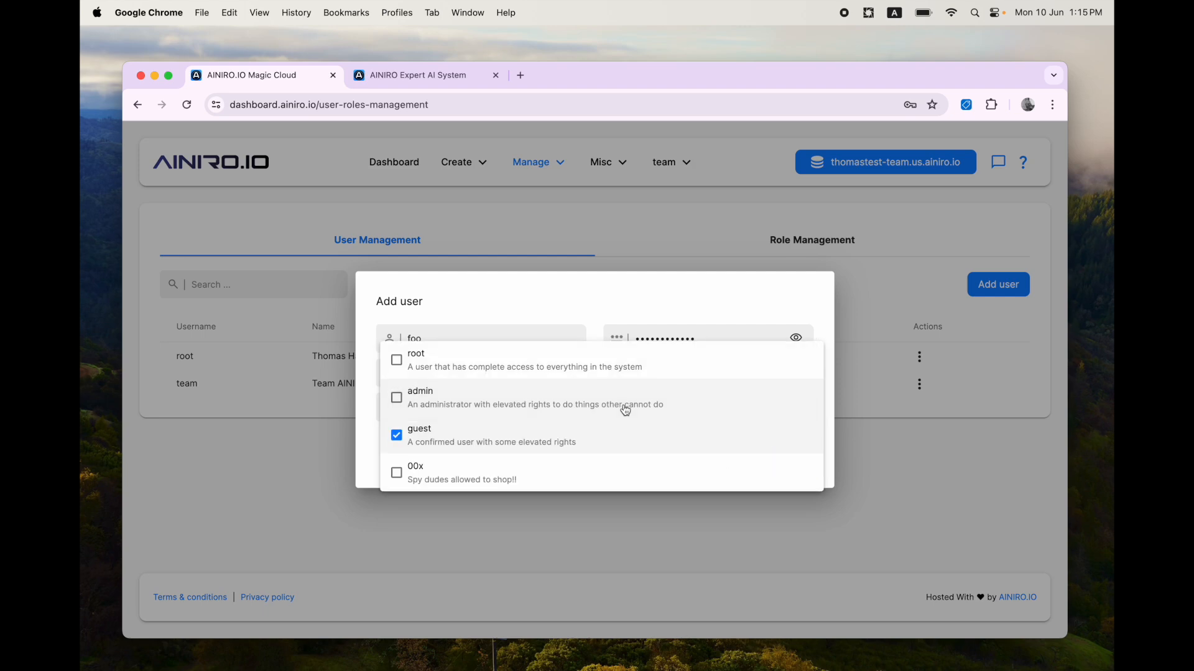
{"action": "left_click", "coordinate": [469, 435]}
{"action": "left_click", "coordinate": [439, 477]}
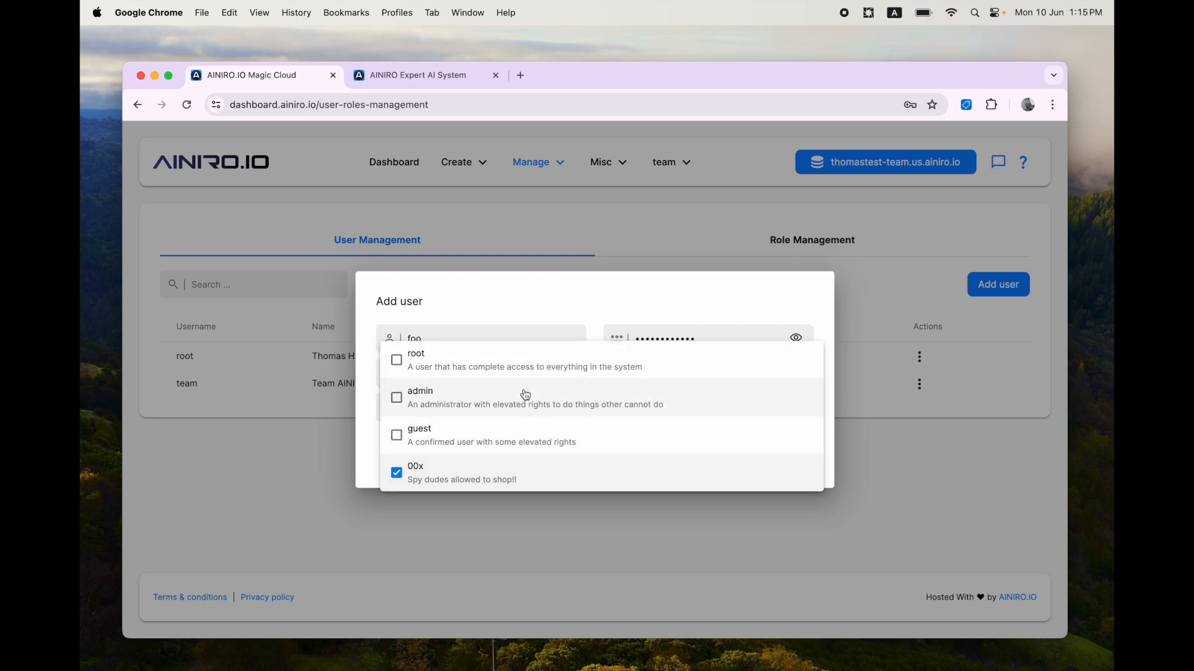
{"action": "left_click", "coordinate": [595, 286]}
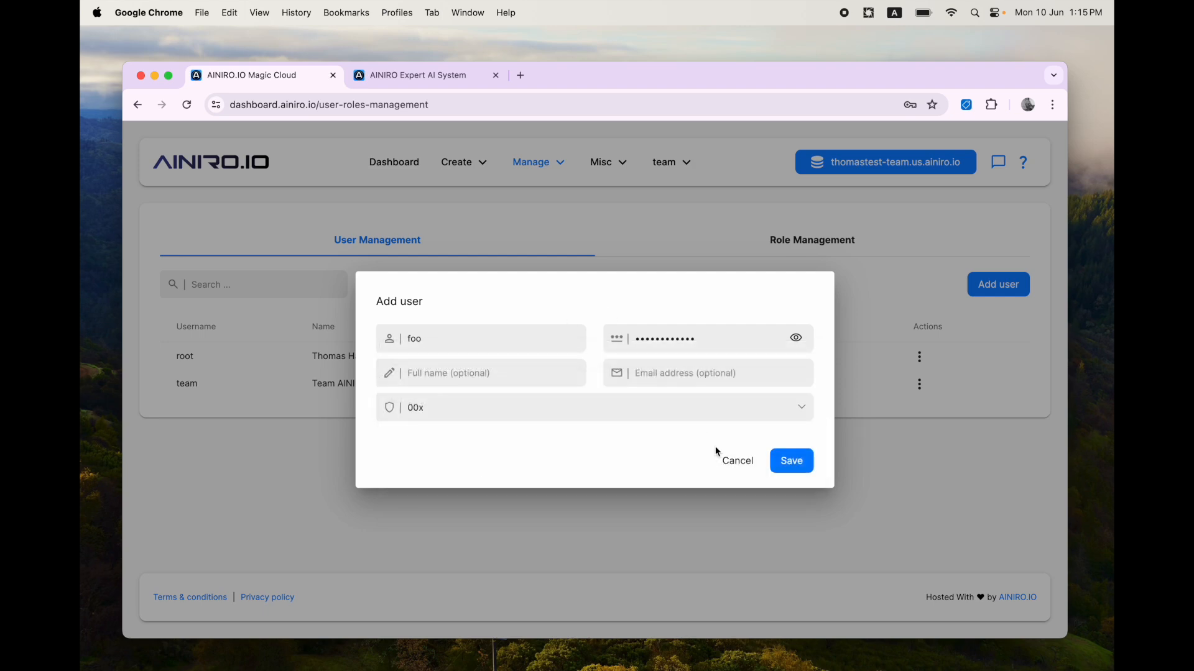
{"action": "left_click", "coordinate": [797, 469]}
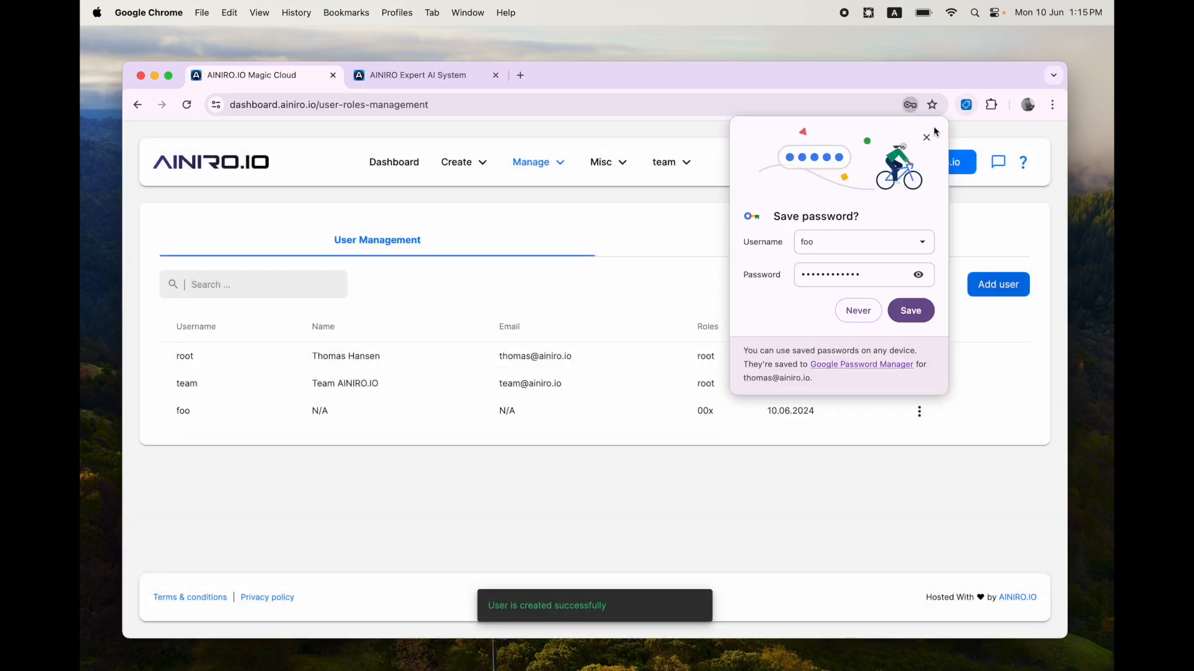
{"action": "left_click", "coordinate": [926, 137]}
Step: Try to sign in to the AI Expert System with username 00x and the account password
{"action": "key", "text": "ctrl+Tab"}
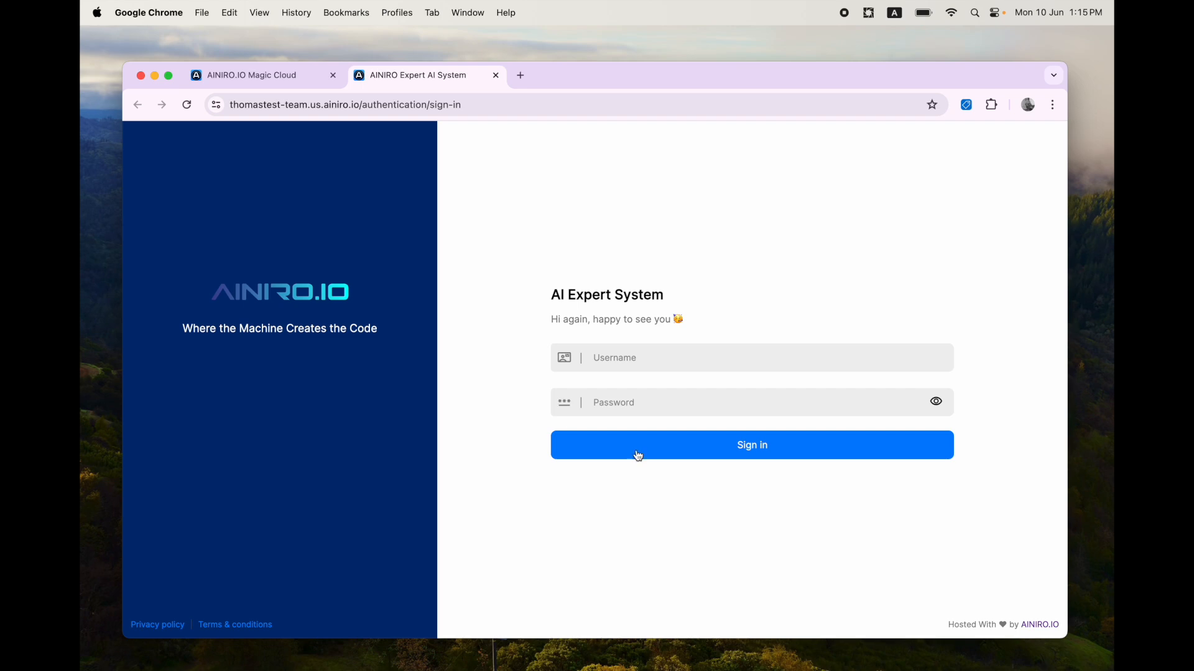
{"action": "left_click", "coordinate": [644, 360]}
{"action": "type", "text": "00x************"}
{"action": "key", "text": "Return"}
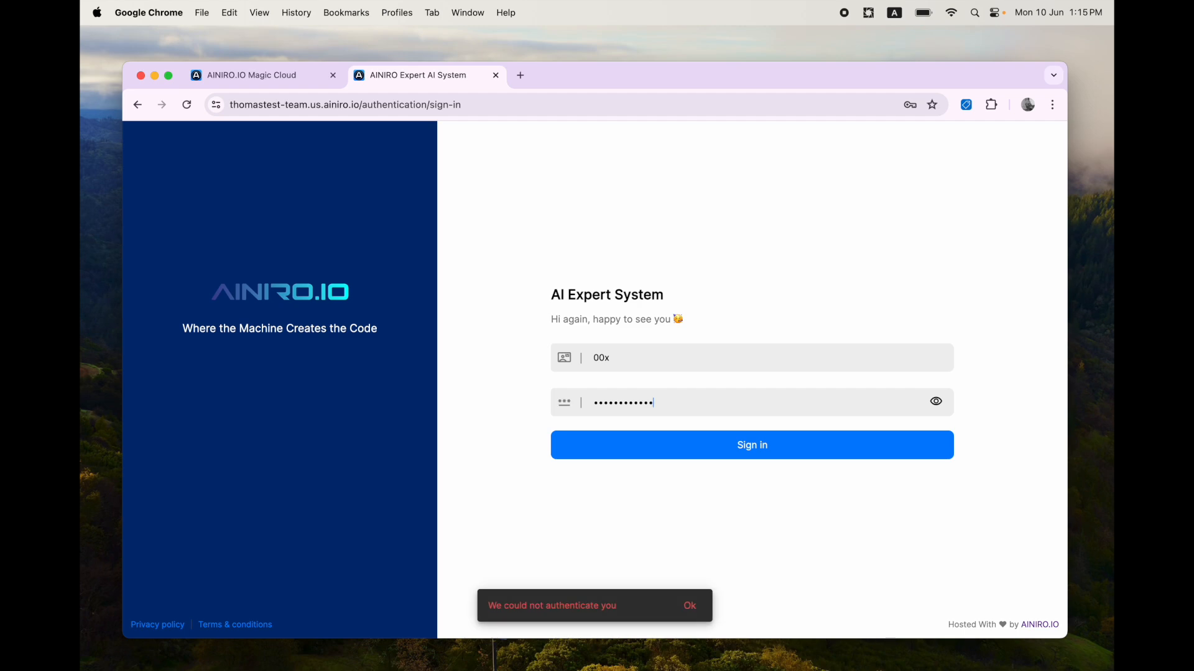
Step: Reveal and copy the sign-in password, then change the foo user's password to it
{"action": "left_click", "coordinate": [936, 402]}
{"action": "key", "text": "super+a"}
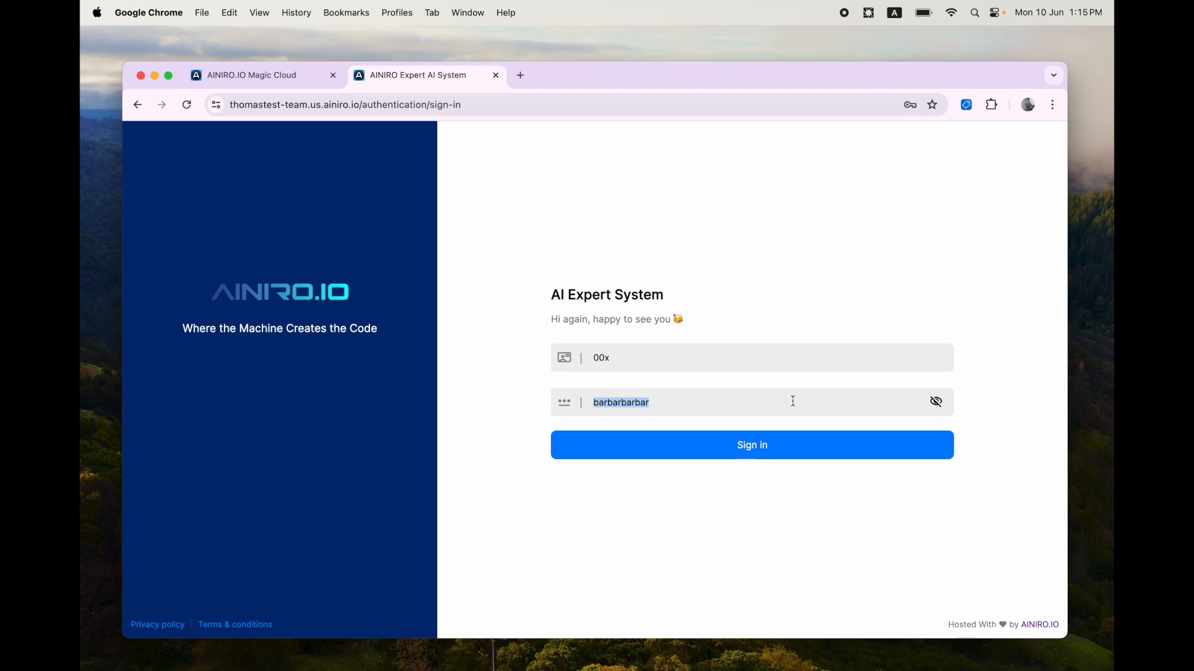
{"action": "key", "text": "super+1"}
{"action": "left_click", "coordinate": [919, 411]}
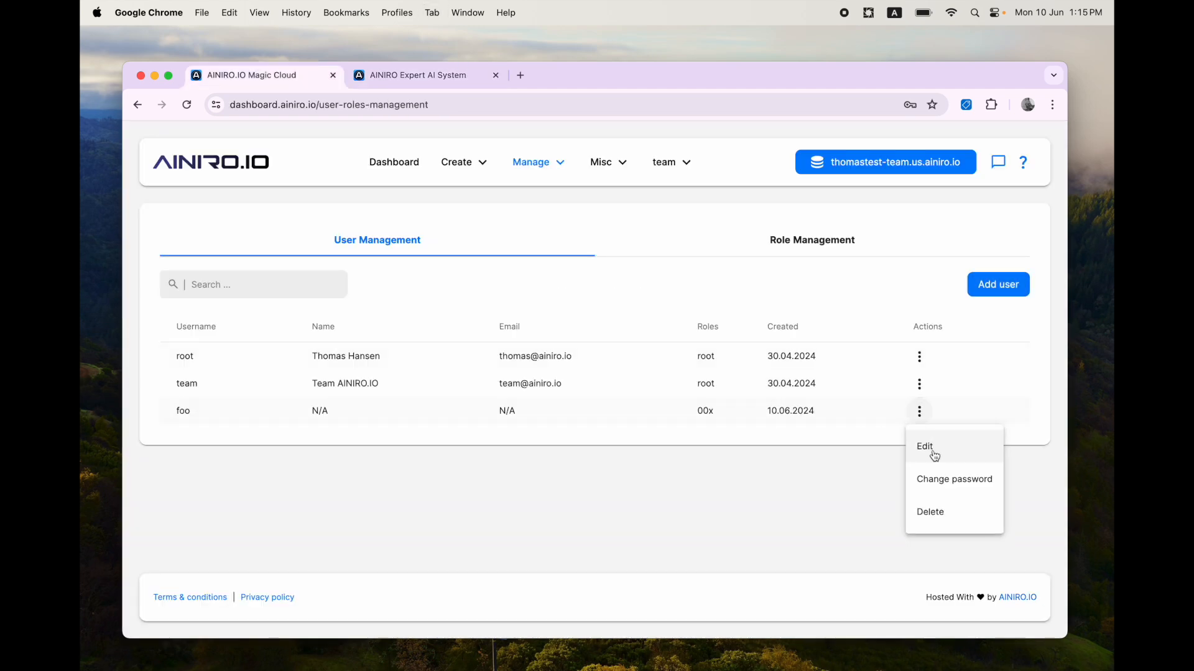
{"action": "left_click", "coordinate": [935, 481]}
{"action": "key", "text": "super+v"}
{"action": "key", "text": "Return"}
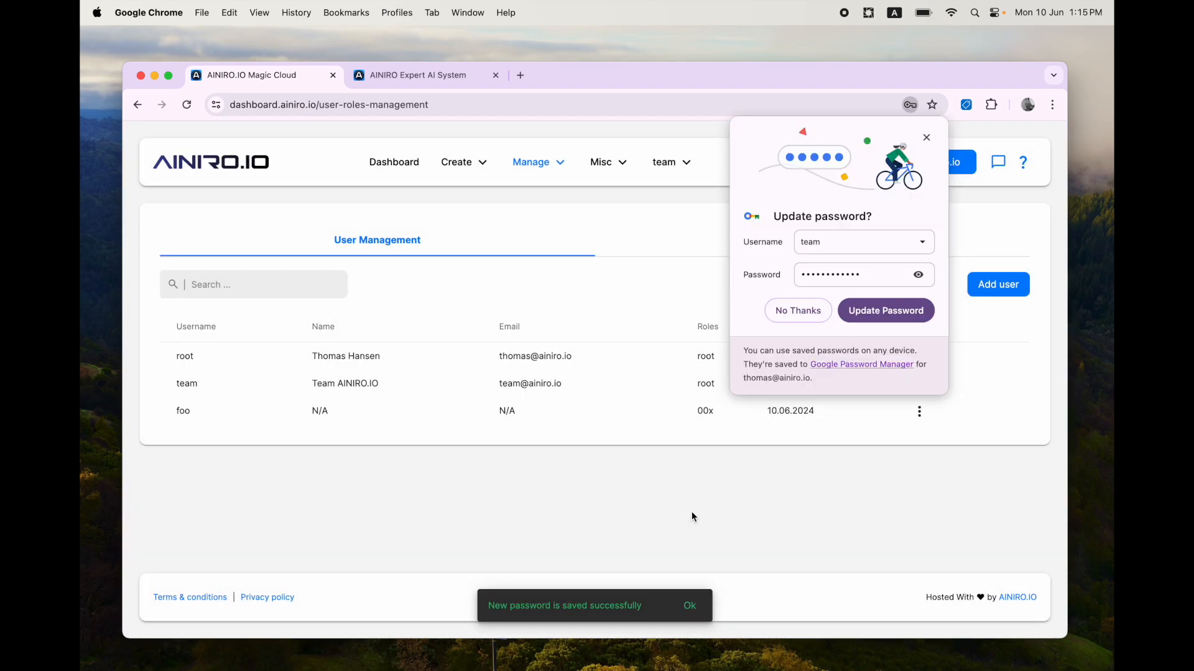
{"action": "left_click", "coordinate": [924, 133]}
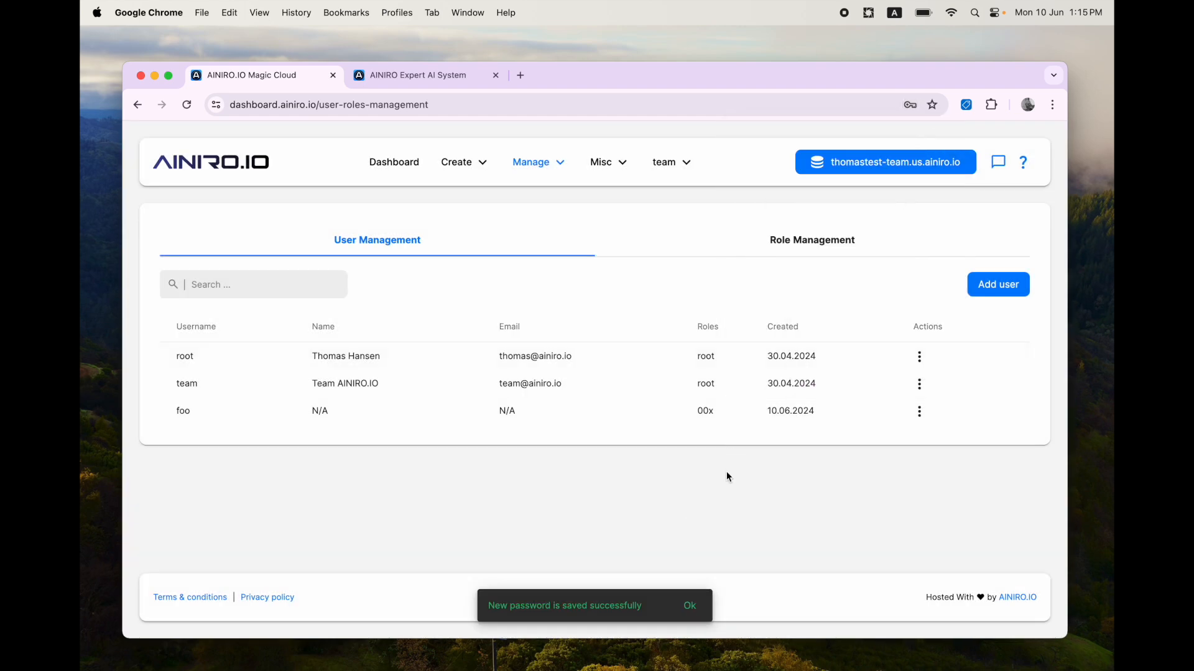
Step: Open the system log and examine the details of the latest Access denied error
{"action": "key", "text": "ctrl+Tab"}
{"action": "left_click", "coordinate": [705, 454]}
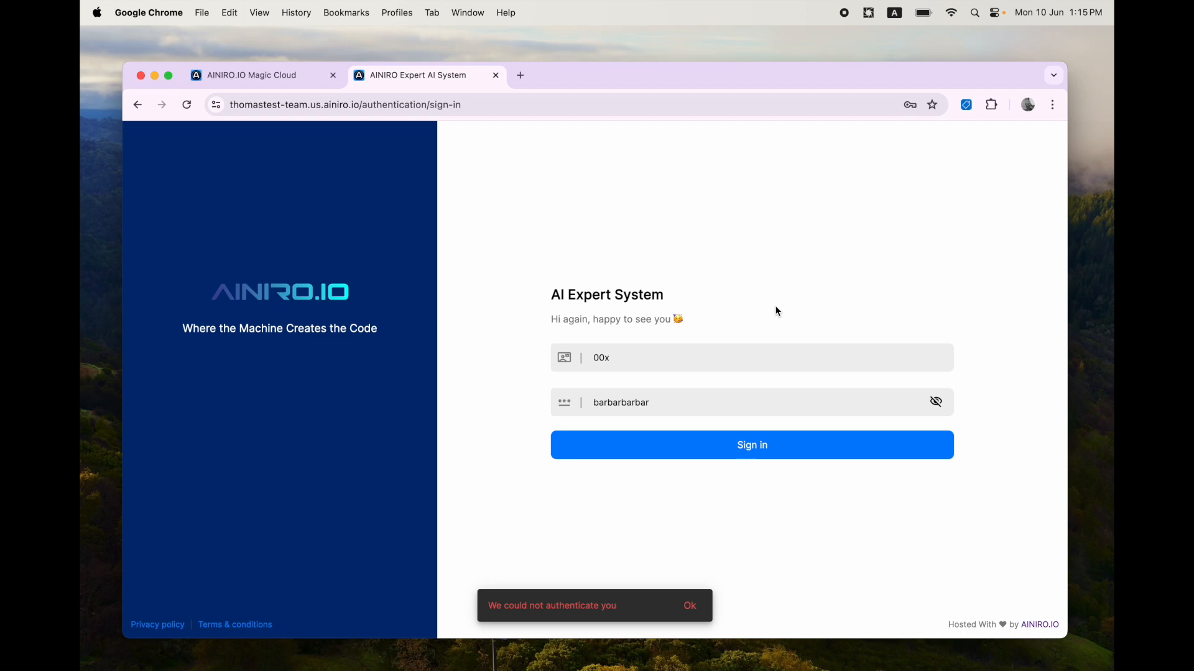
{"action": "key", "text": "ctrl+shift+Tab"}
{"action": "left_click", "coordinate": [603, 160]}
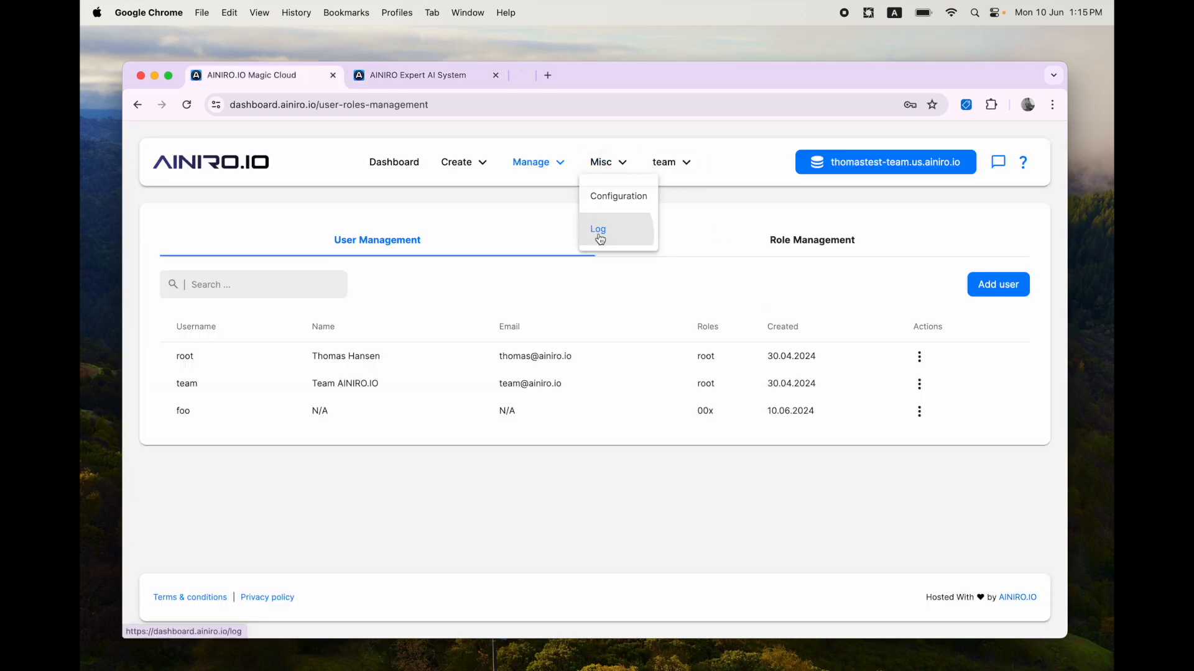
{"action": "left_click", "coordinate": [600, 232], "text": "super"}
{"action": "key", "text": "ctrl+Tab"}
{"action": "left_click_drag", "start_coordinate": [598, 77], "coordinate": [435, 77]}
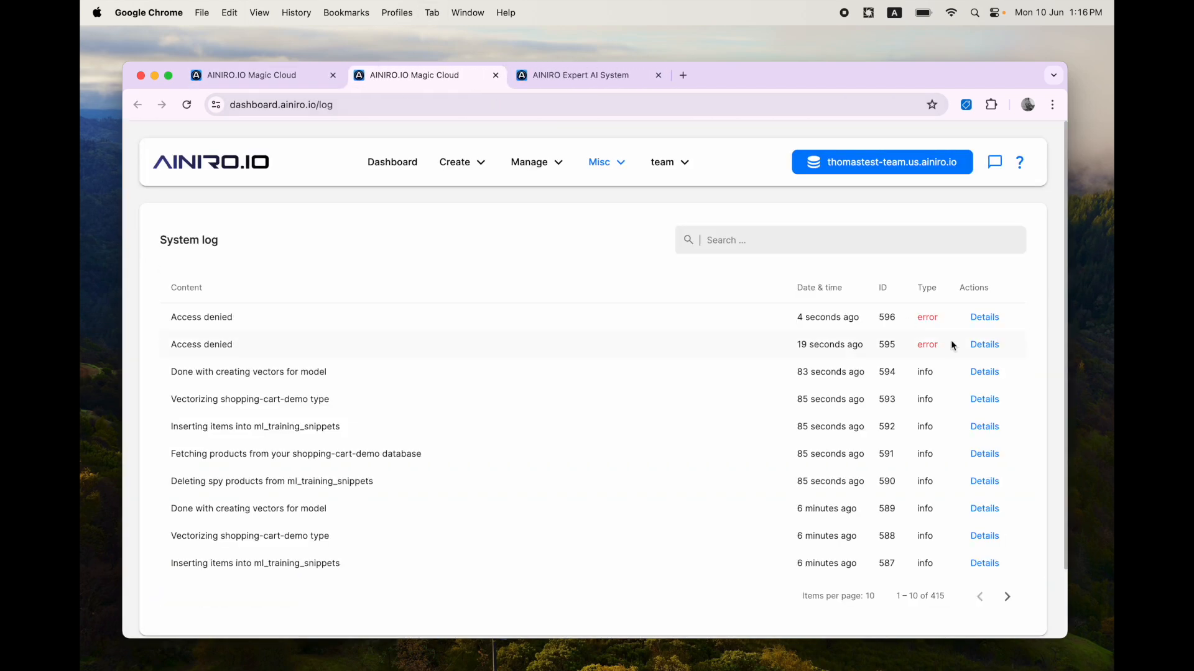
{"action": "left_click", "coordinate": [985, 317]}
{"action": "scroll", "coordinate": [695, 449], "scroll_direction": "down", "scroll_amount": 5}
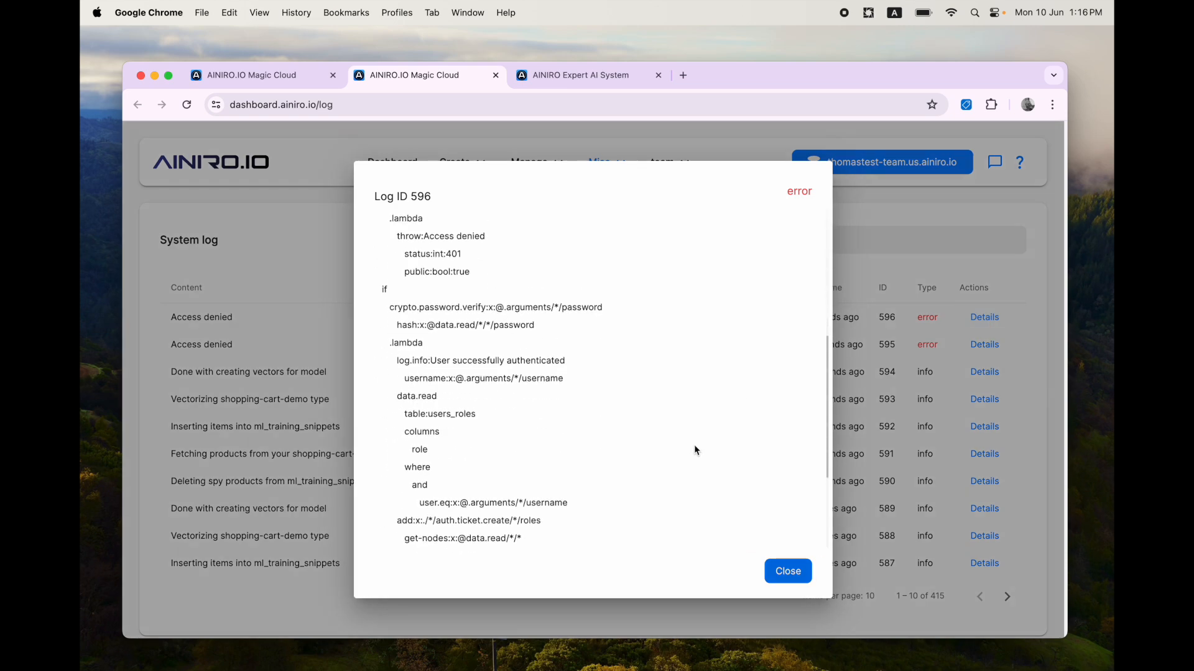
{"action": "scroll", "coordinate": [695, 449], "scroll_direction": "up", "scroll_amount": 5}
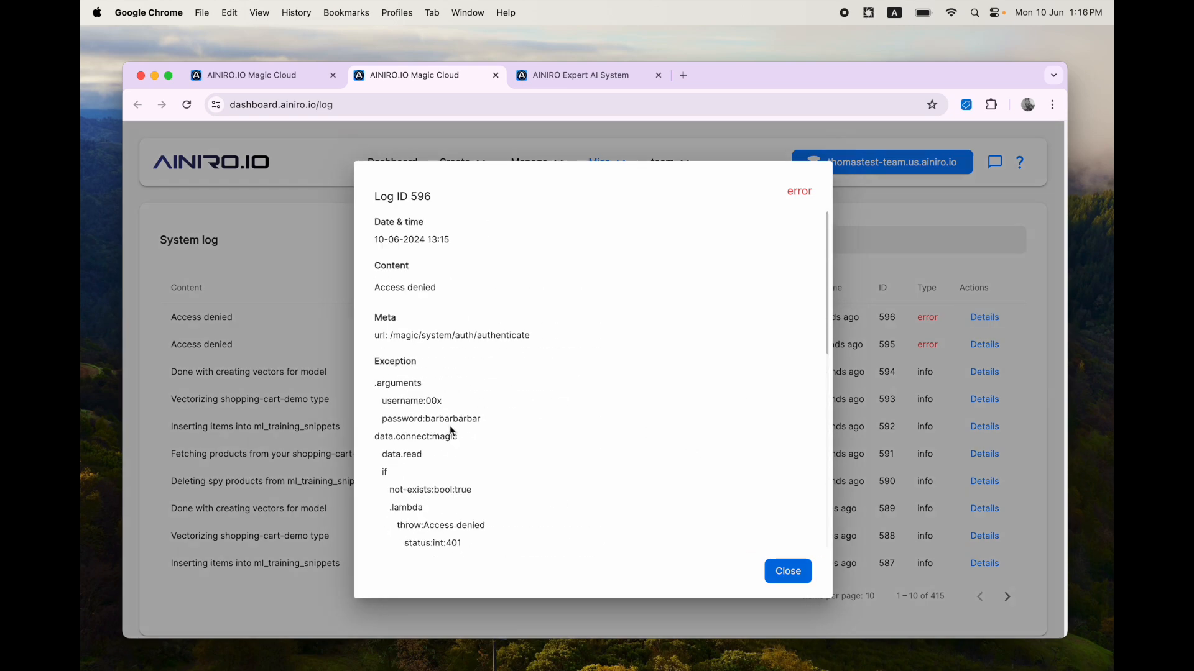
{"action": "scroll", "coordinate": [475, 443], "scroll_direction": "down", "scroll_amount": 3}
{"action": "scroll", "coordinate": [475, 443], "scroll_direction": "down", "scroll_amount": 8}
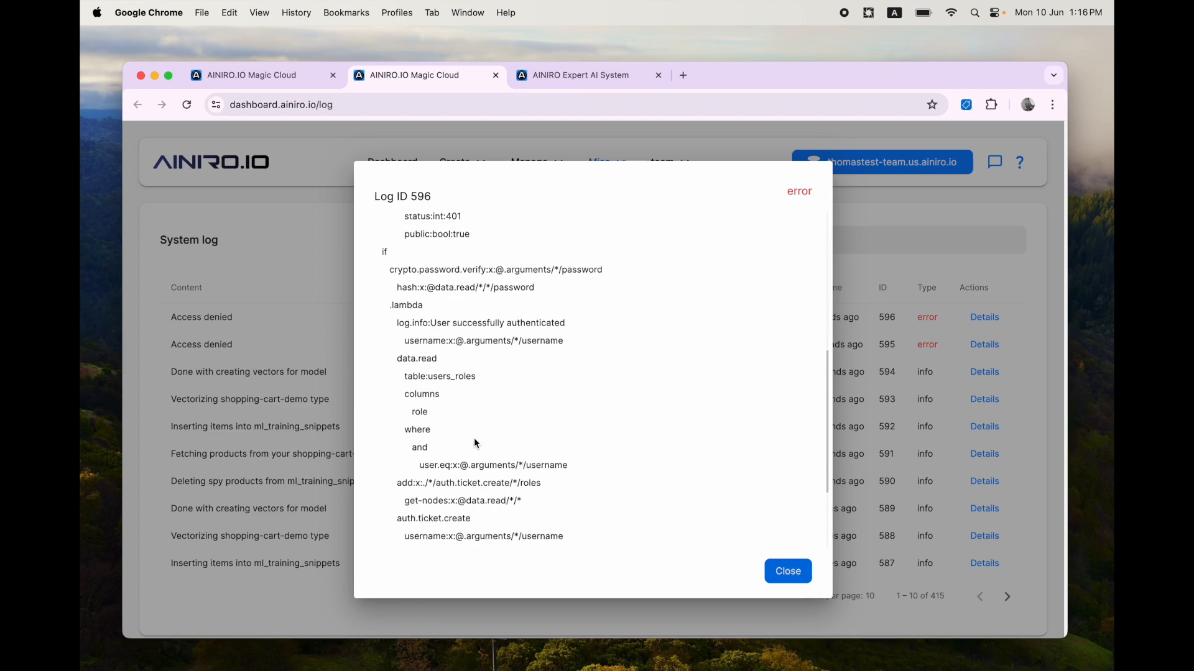
{"action": "scroll", "coordinate": [475, 442], "scroll_direction": "up", "scroll_amount": 10}
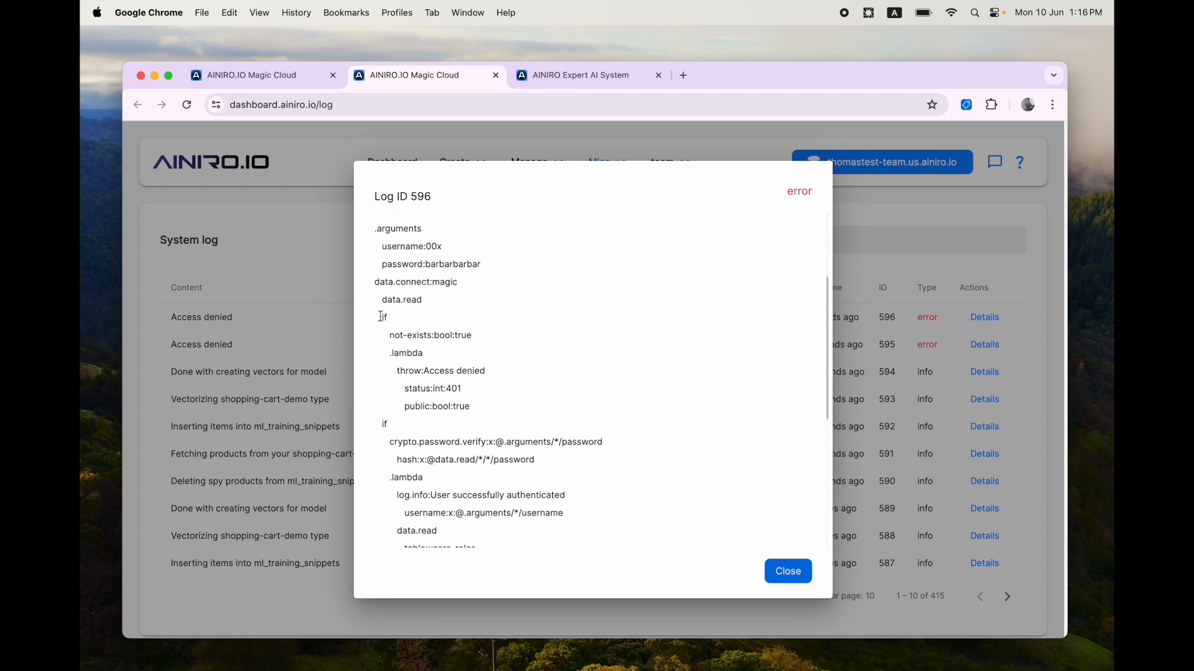
Step: Sign in to the AI Expert System with the username changed to foo
{"action": "key", "text": "ctrl+Tab"}
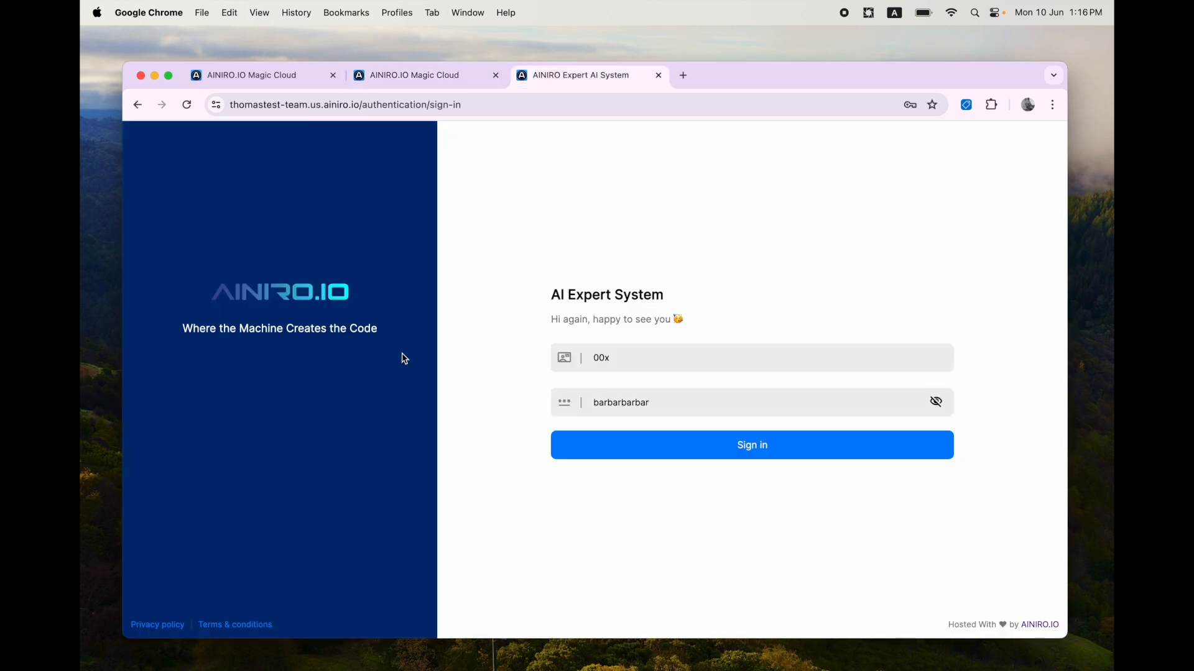
{"action": "key", "text": "ctrl+Tab"}
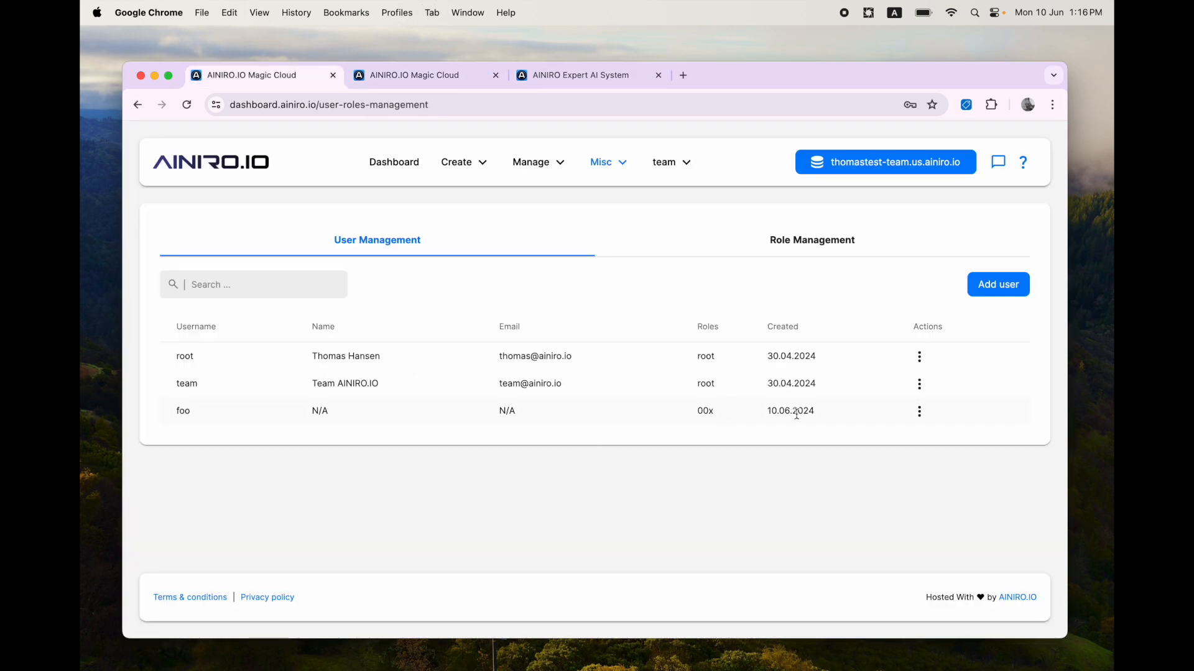
{"action": "key", "text": "ctrl+Tab"}
{"action": "key", "text": "ctrl+Tab"}
{"action": "double_click", "coordinate": [663, 357]}
{"action": "type", "text": "foo"}
{"action": "key", "text": "Return"}
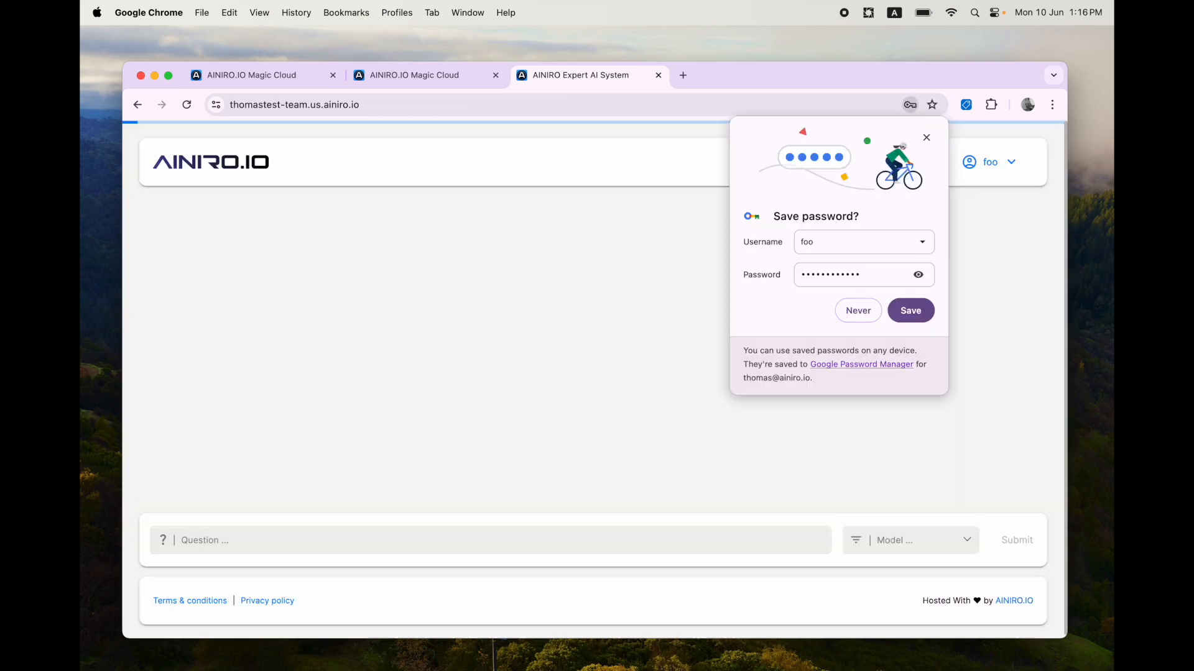
{"action": "left_click", "coordinate": [718, 271]}
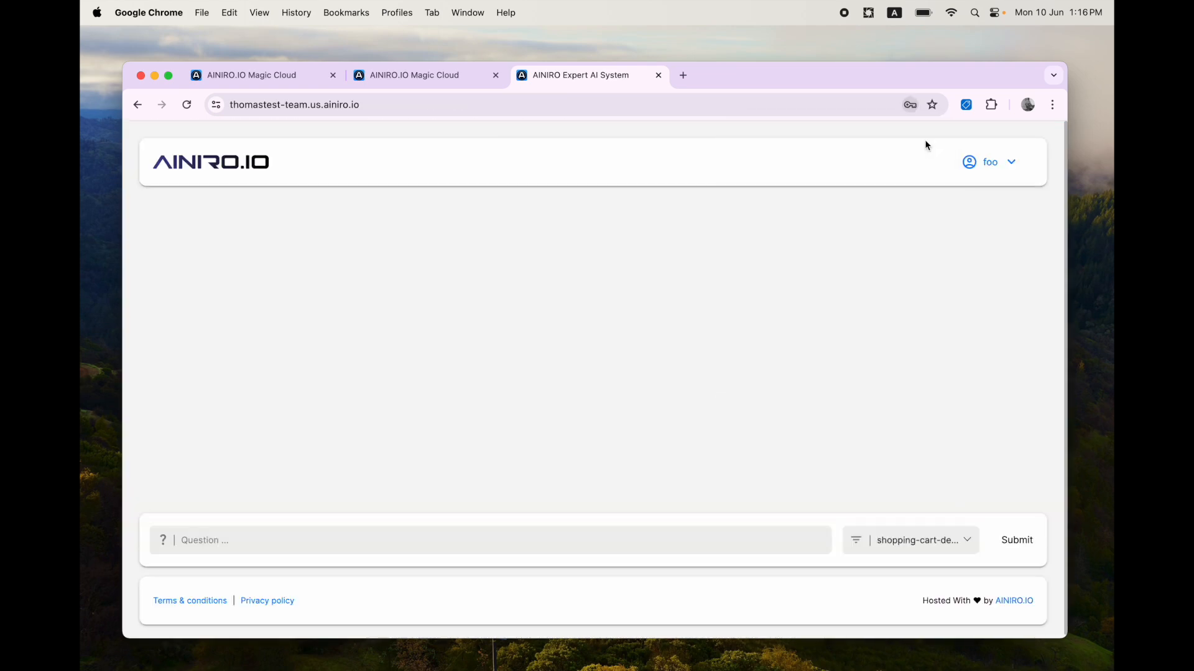
Step: Close the system log tab and review the models offered in the chatbot's model selector
{"action": "key", "text": "ctrl+shift+Tab"}
{"action": "key", "text": "super+w"}
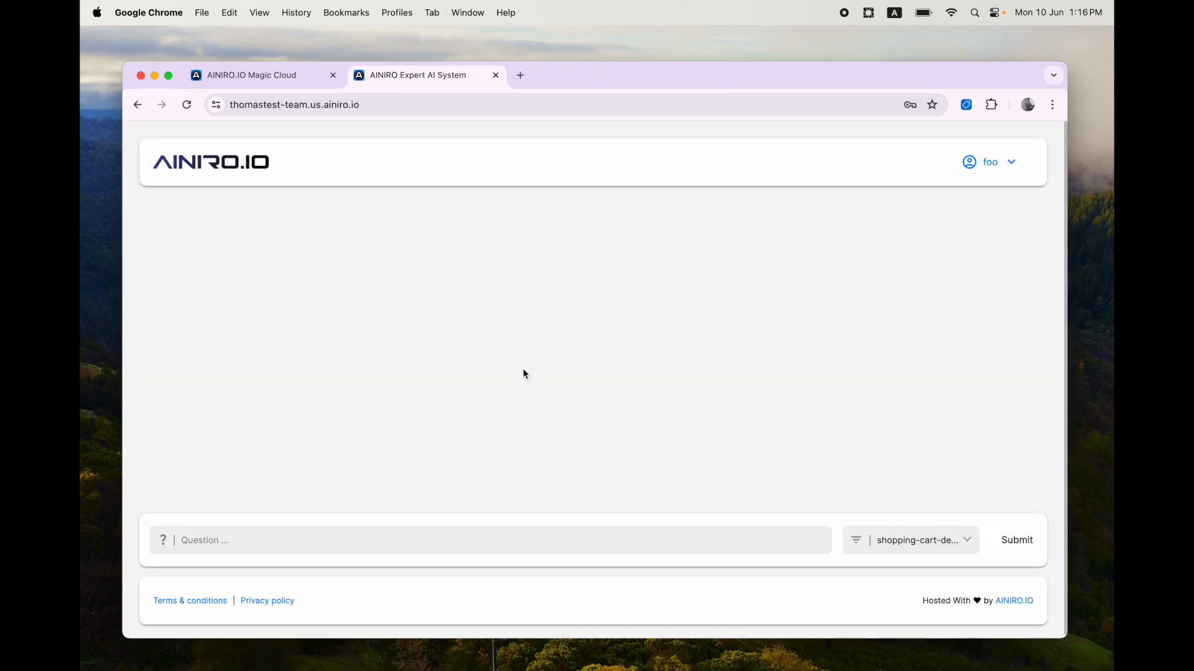
{"action": "left_click", "coordinate": [916, 542]}
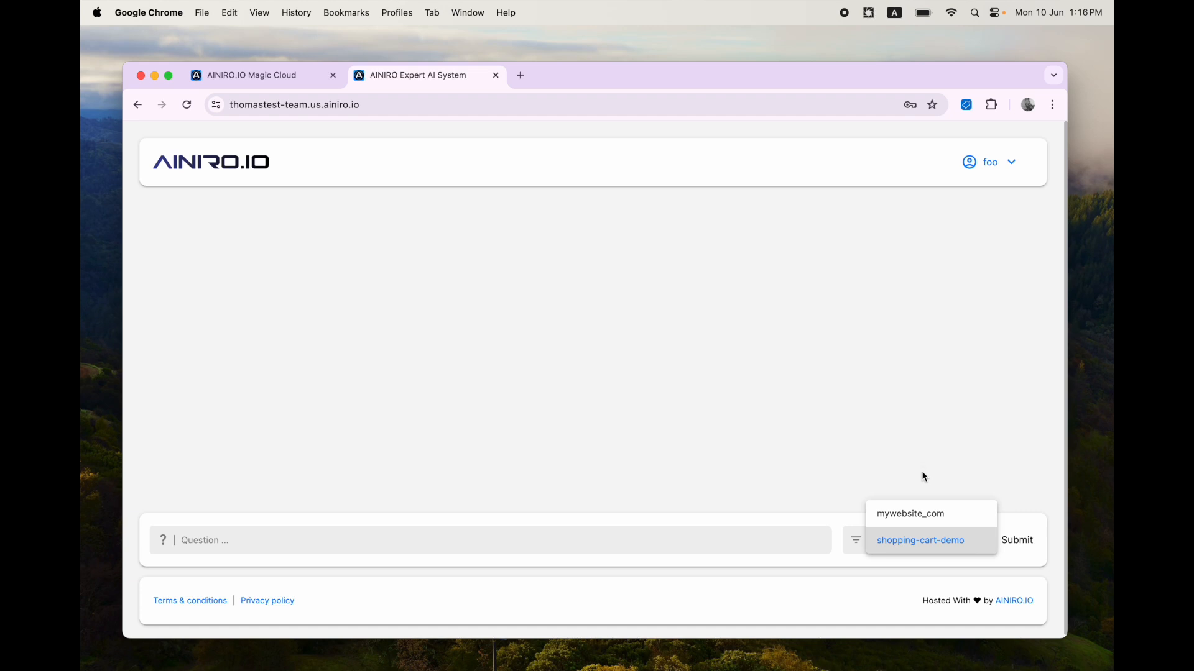
{"action": "left_click", "coordinate": [923, 475]}
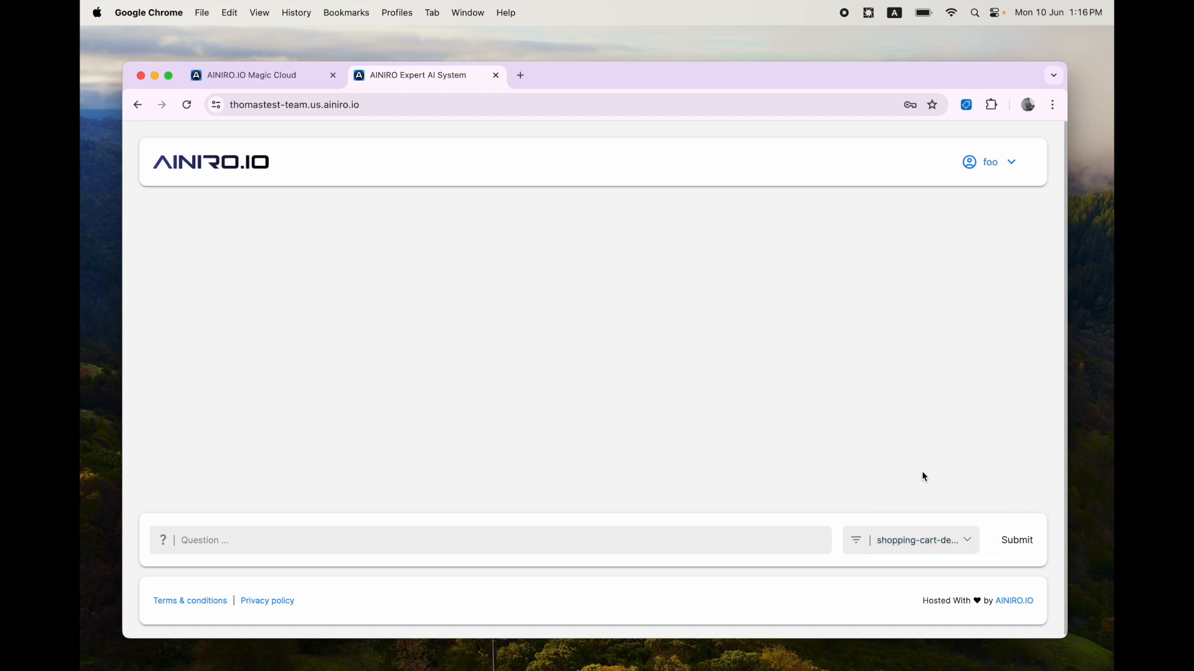
Step: Restrict the shopping-cart-demo machine learning type's authorisation to the 00x role and save its configuration
{"action": "key", "text": "ctrl+shift+Tab"}
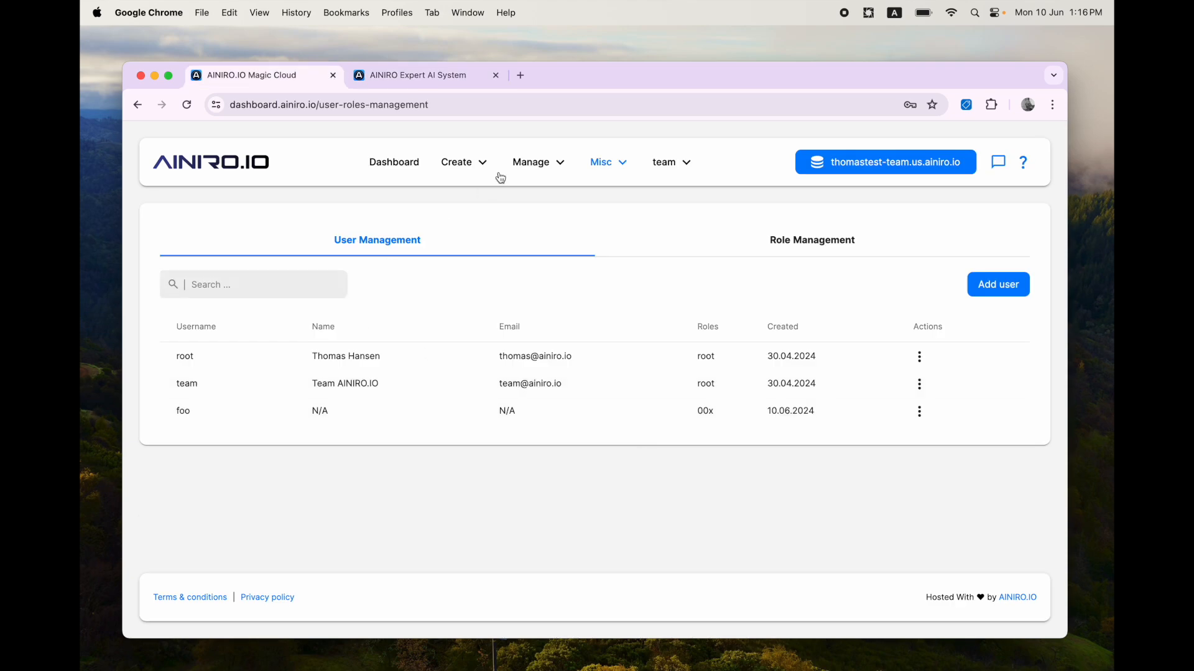
{"action": "left_click", "coordinate": [538, 162]}
{"action": "left_click", "coordinate": [537, 409]}
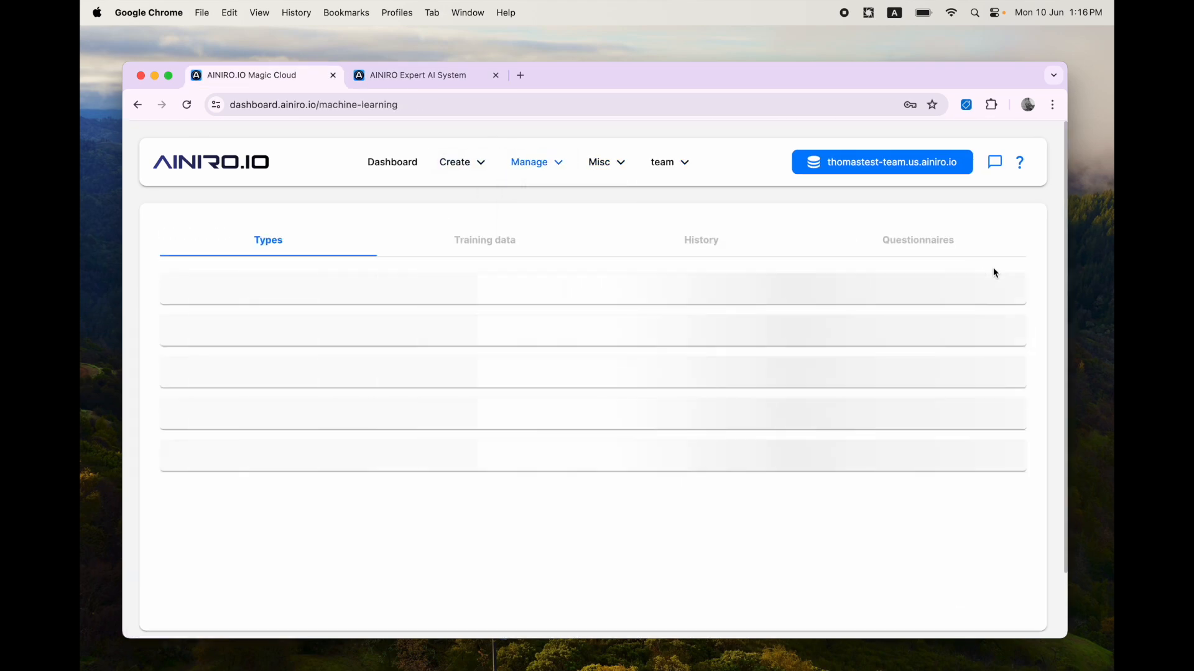
{"action": "left_click", "coordinate": [995, 301]}
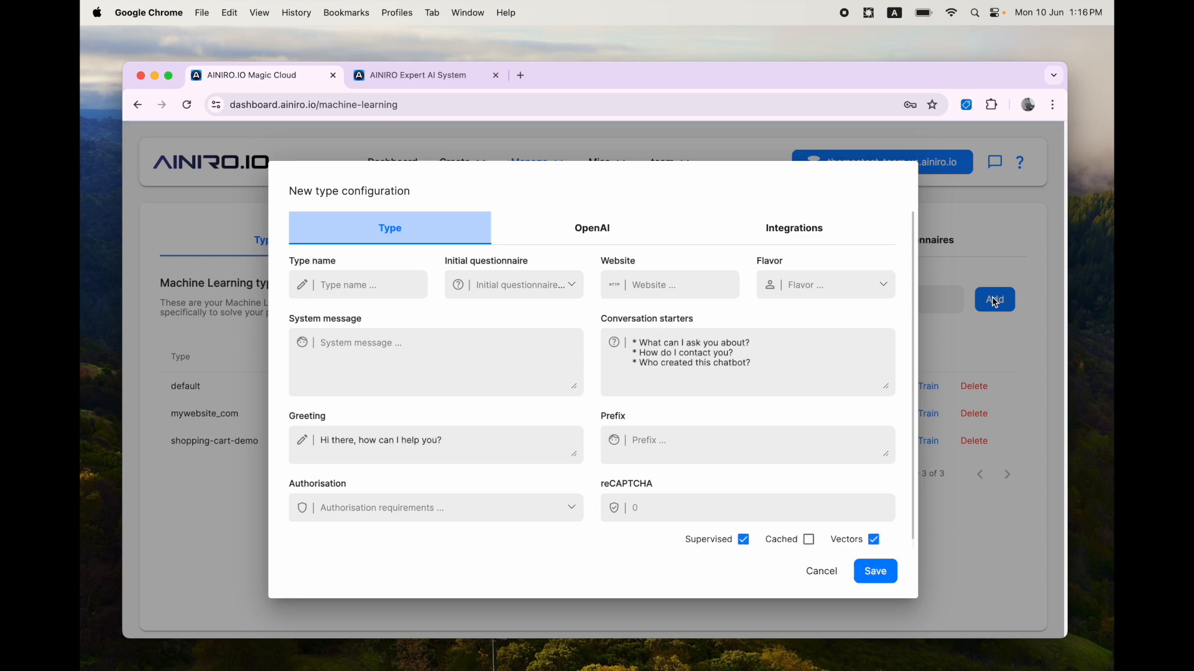
{"action": "key", "text": "Escape"}
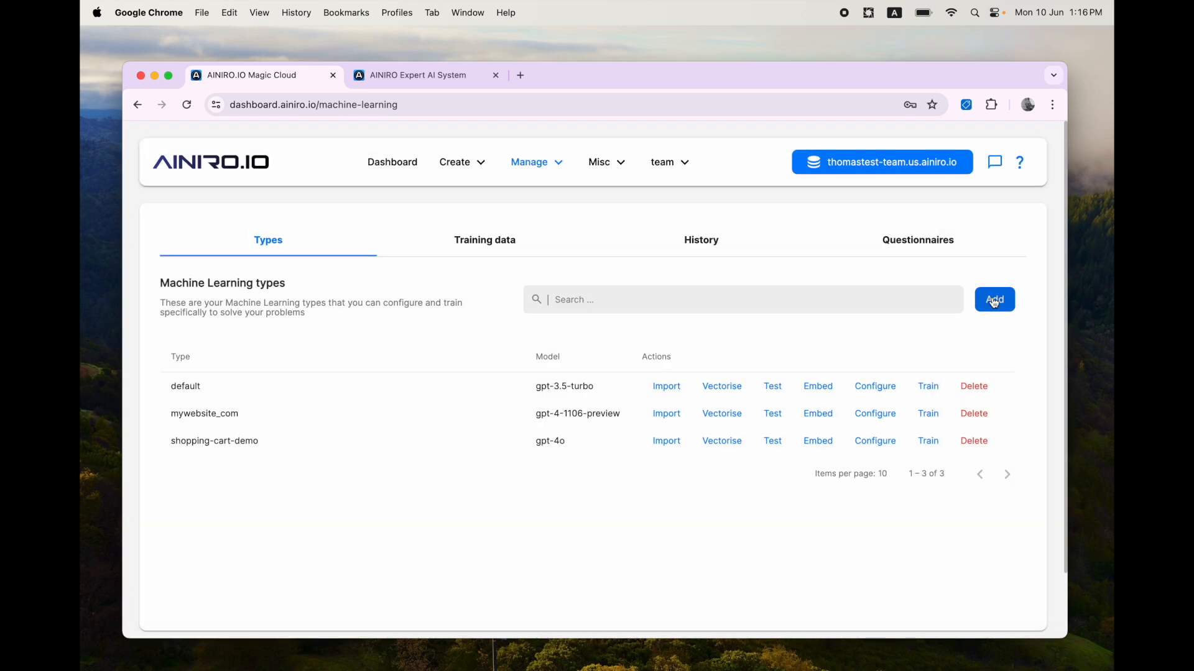
{"action": "left_click_drag", "start_coordinate": [256, 443], "coordinate": [167, 444]}
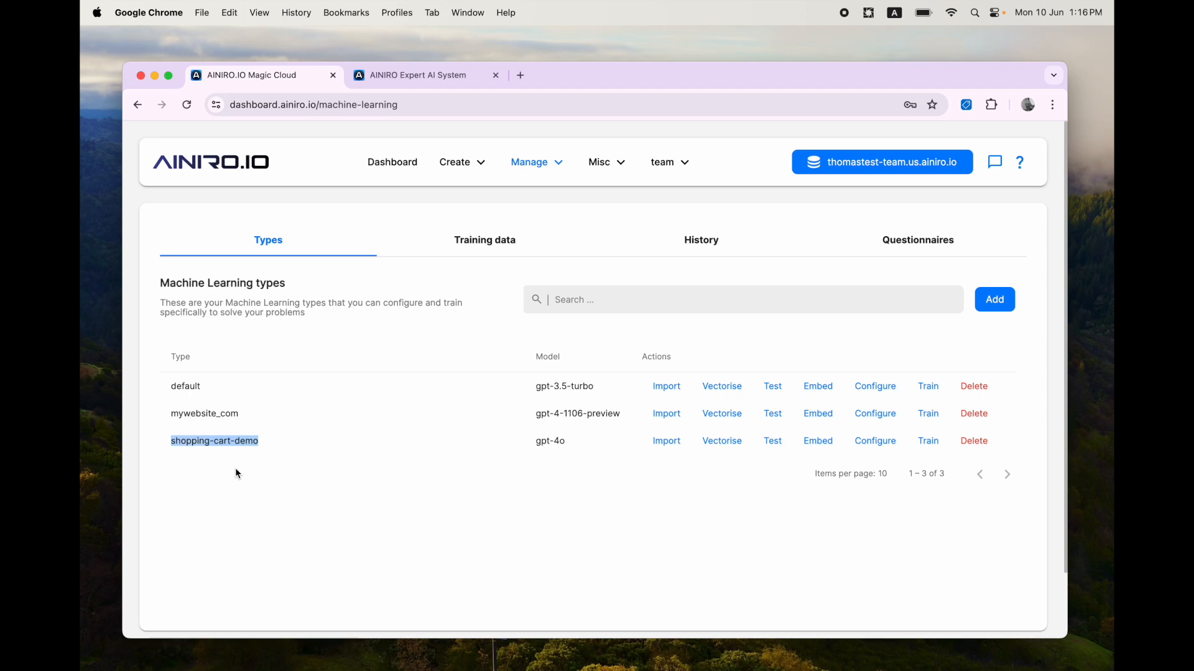
{"action": "left_click", "coordinate": [875, 441]}
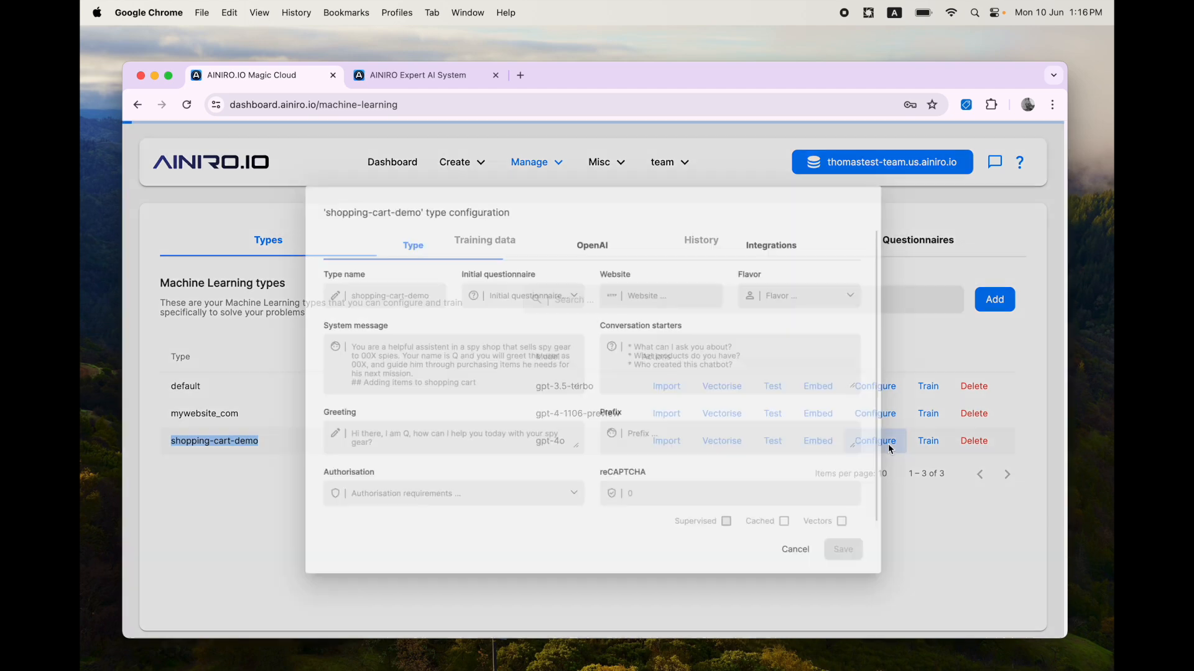
{"action": "left_click", "coordinate": [419, 505]}
{"action": "left_click", "coordinate": [320, 587]}
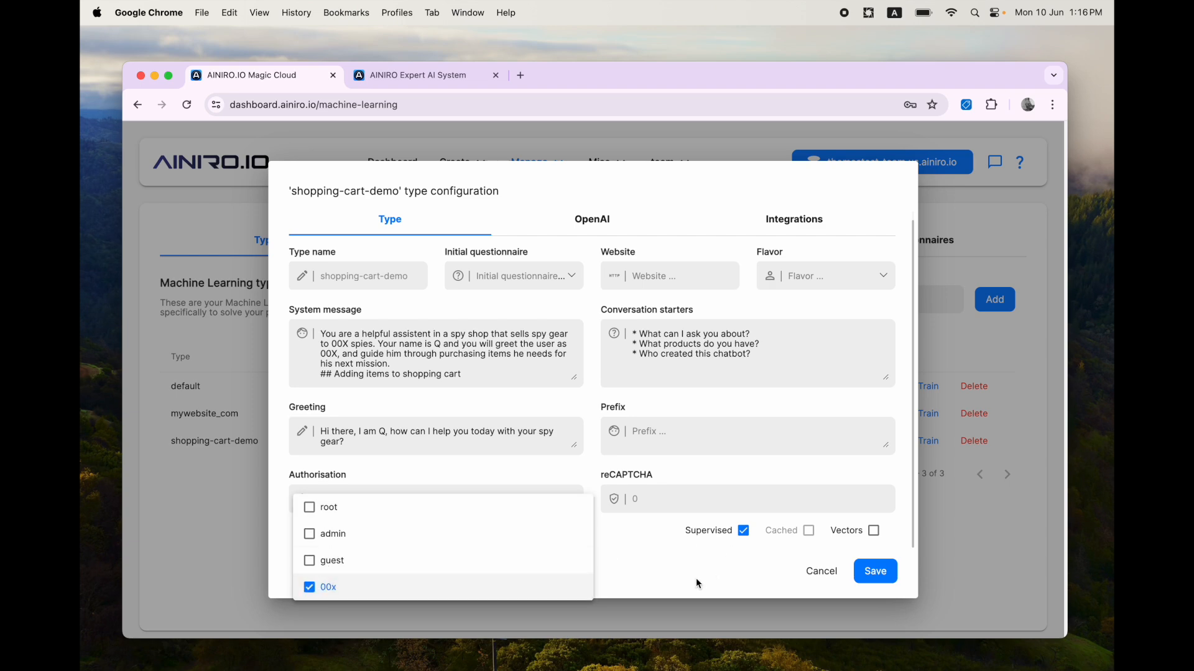
{"action": "left_click", "coordinate": [696, 576]}
{"action": "left_click", "coordinate": [859, 573]}
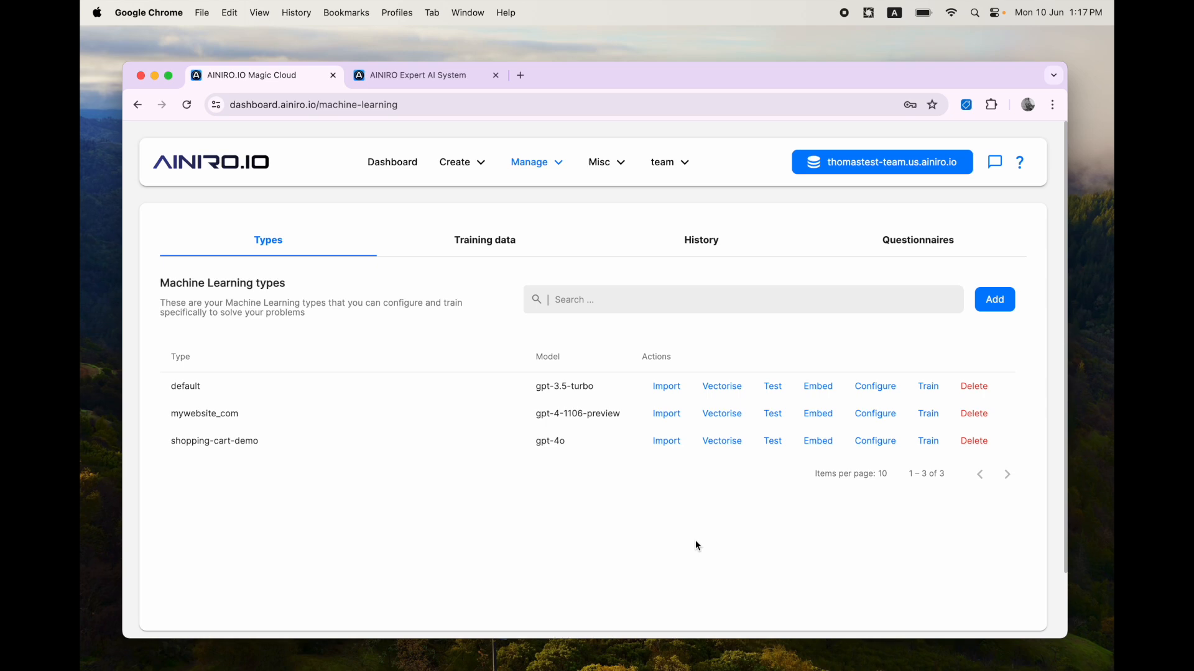
Step: Greet the shopping-cart-demo chatbot with Hi and ask it to list all products
{"action": "key", "text": "ctrl+Tab"}
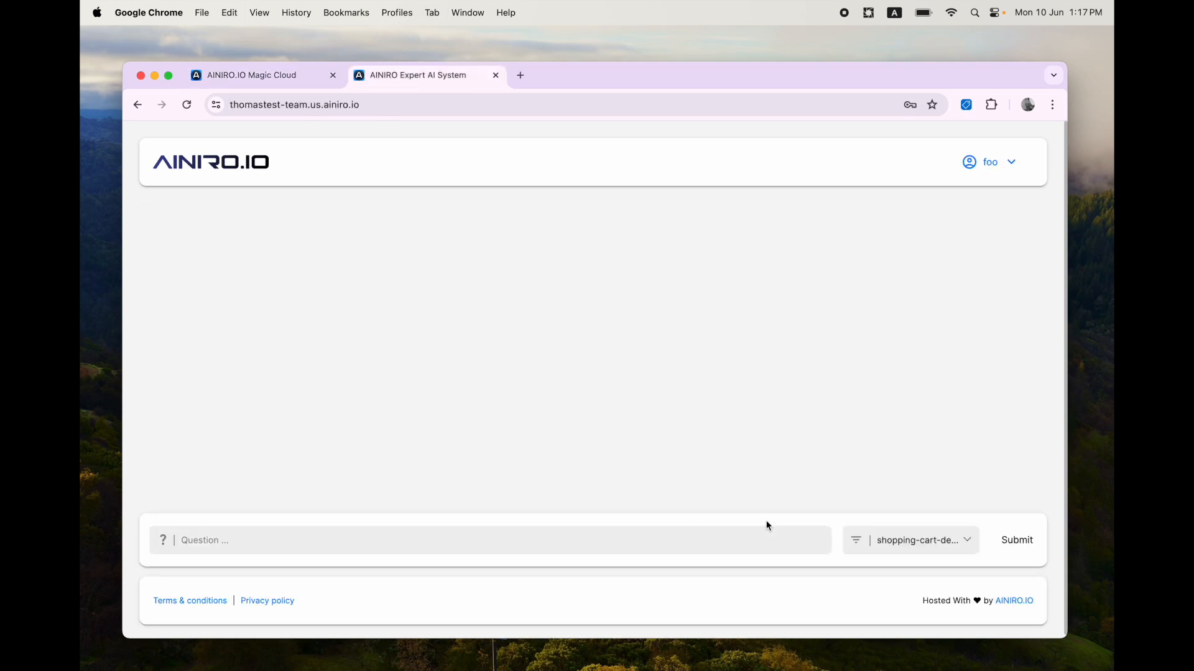
{"action": "left_click", "coordinate": [926, 540]}
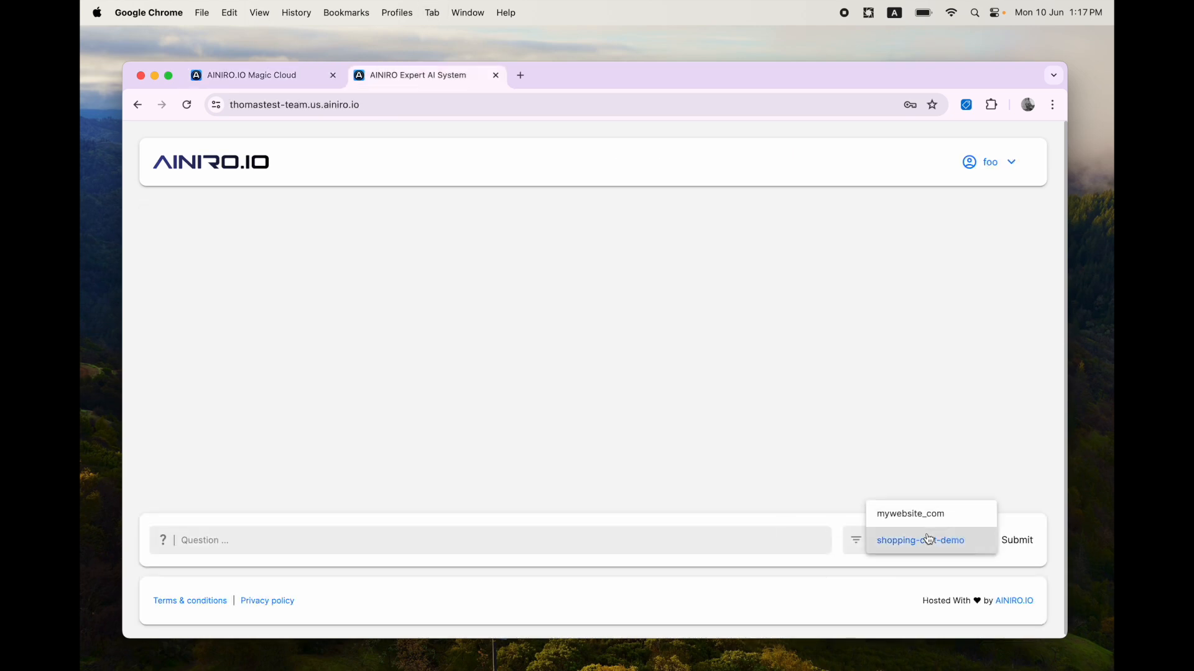
{"action": "left_click", "coordinate": [718, 540]}
{"action": "type", "text": "Hi"}
{"action": "key", "text": "Return"}
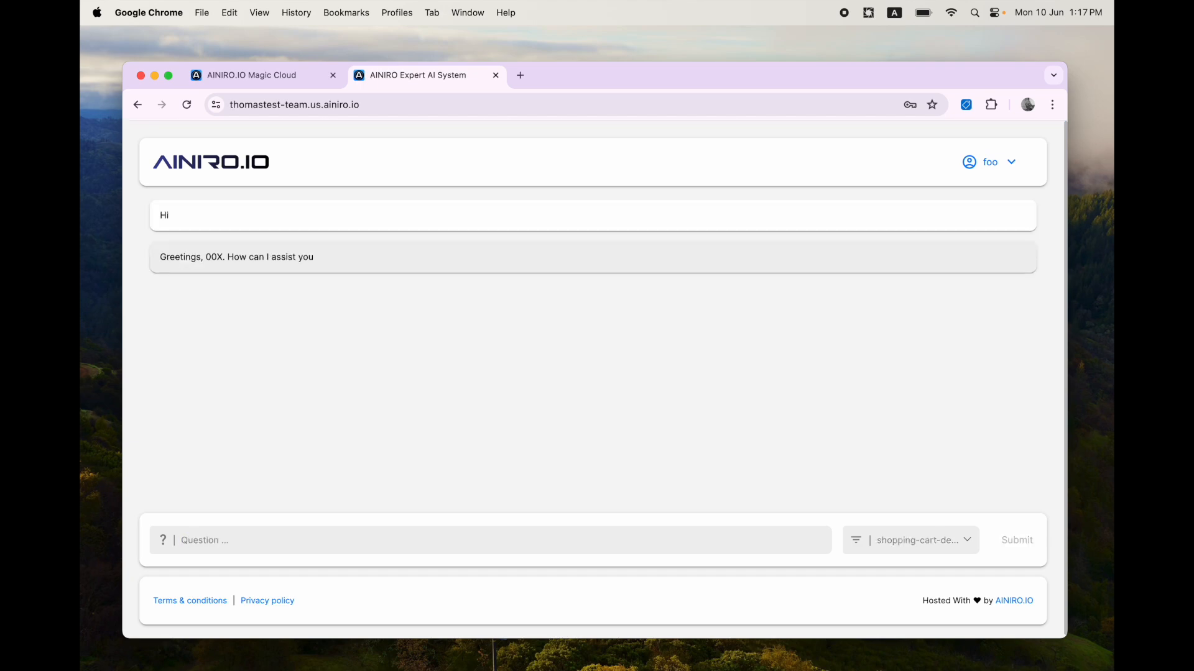
{"action": "type", "text": "list all products"}
{"action": "key", "text": "Return"}
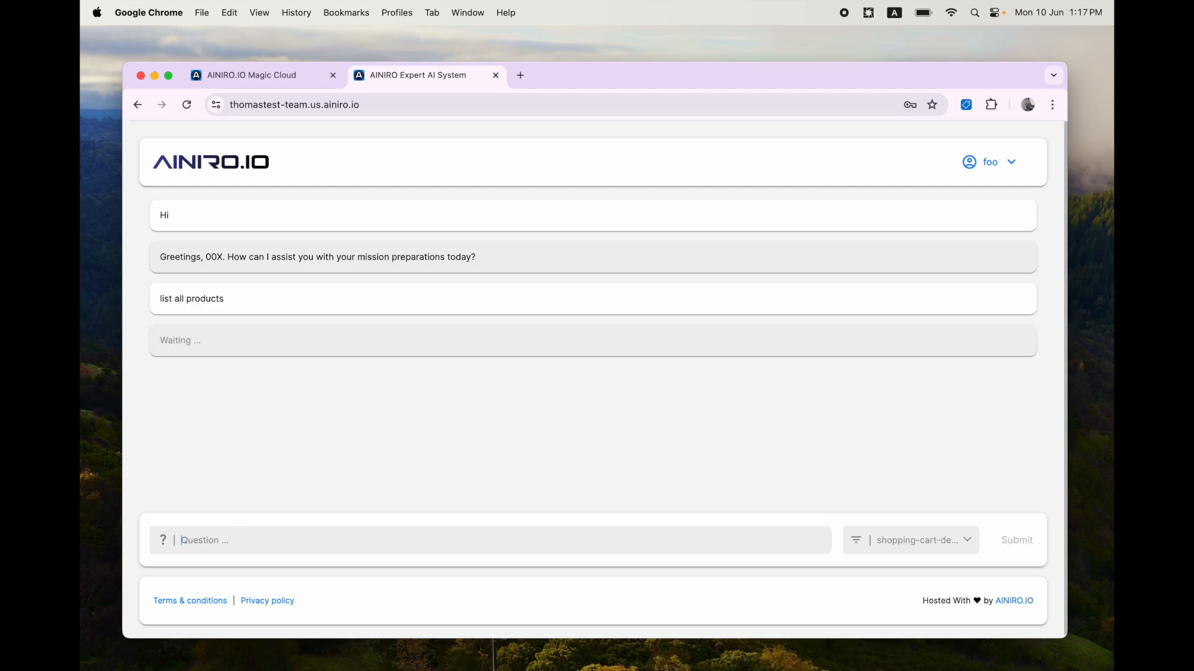
Step: Browse the listed products and send the request purchase the sunglasses
{"action": "type", "text": "purchase the sunglasses"}
{"action": "scroll", "coordinate": [720, 431], "scroll_direction": "down", "scroll_amount": 15}
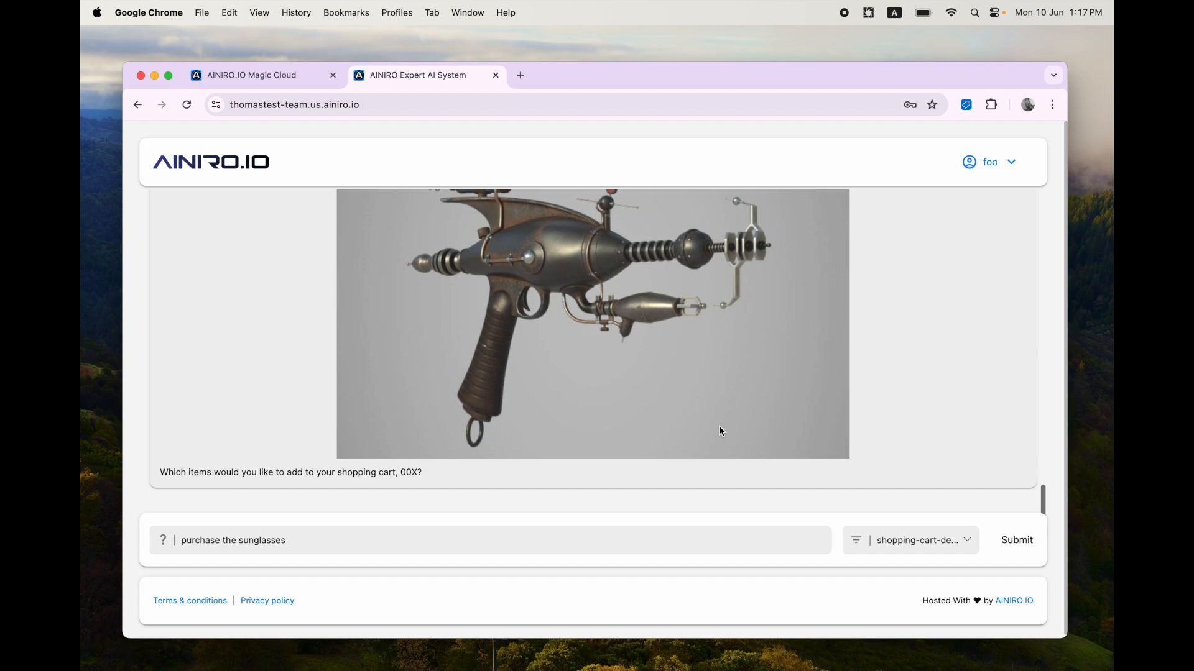
{"action": "scroll", "coordinate": [719, 425], "scroll_direction": "up", "scroll_amount": 3}
{"action": "scroll", "coordinate": [719, 425], "scroll_direction": "down", "scroll_amount": 2}
{"action": "scroll", "coordinate": [719, 429], "scroll_direction": "down", "scroll_amount": 2}
{"action": "scroll", "coordinate": [719, 429], "scroll_direction": "up", "scroll_amount": 5}
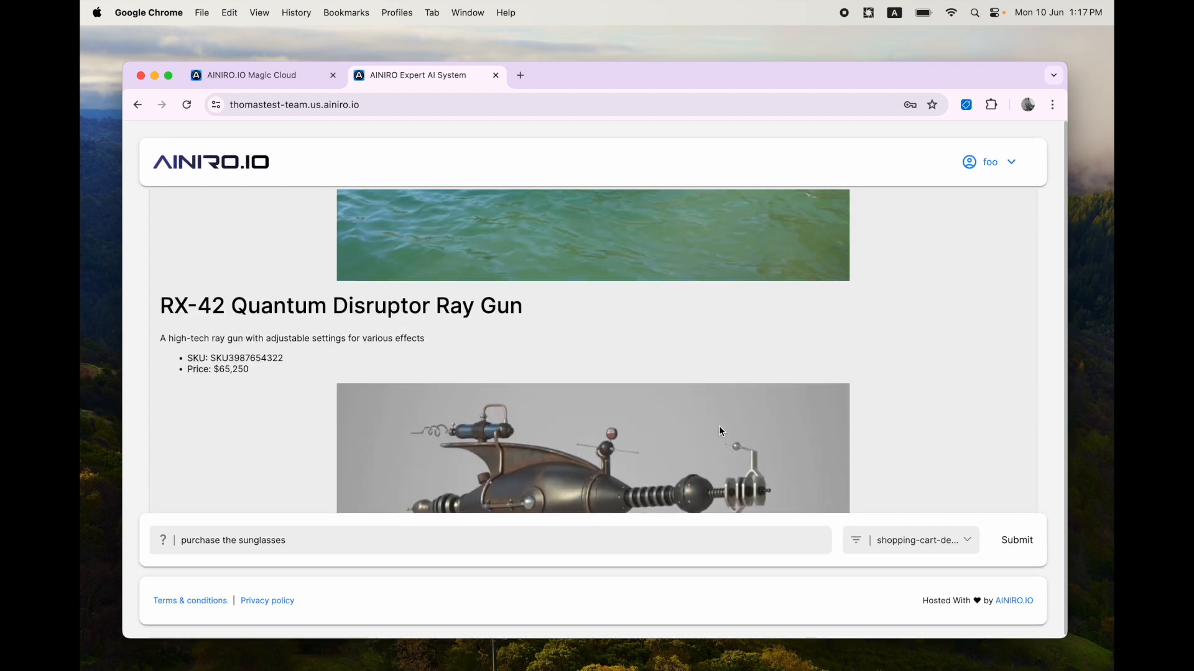
{"action": "scroll", "coordinate": [720, 430], "scroll_direction": "up", "scroll_amount": 10}
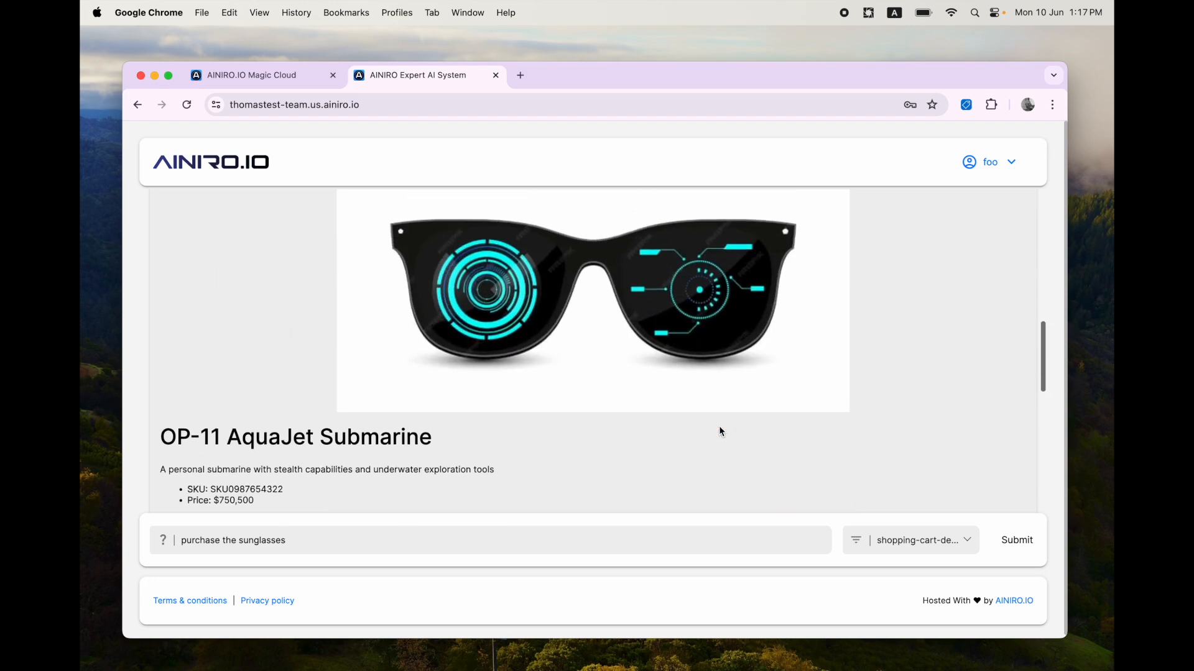
{"action": "scroll", "coordinate": [721, 431], "scroll_direction": "up", "scroll_amount": 5}
{"action": "scroll", "coordinate": [721, 431], "scroll_direction": "up", "scroll_amount": 8}
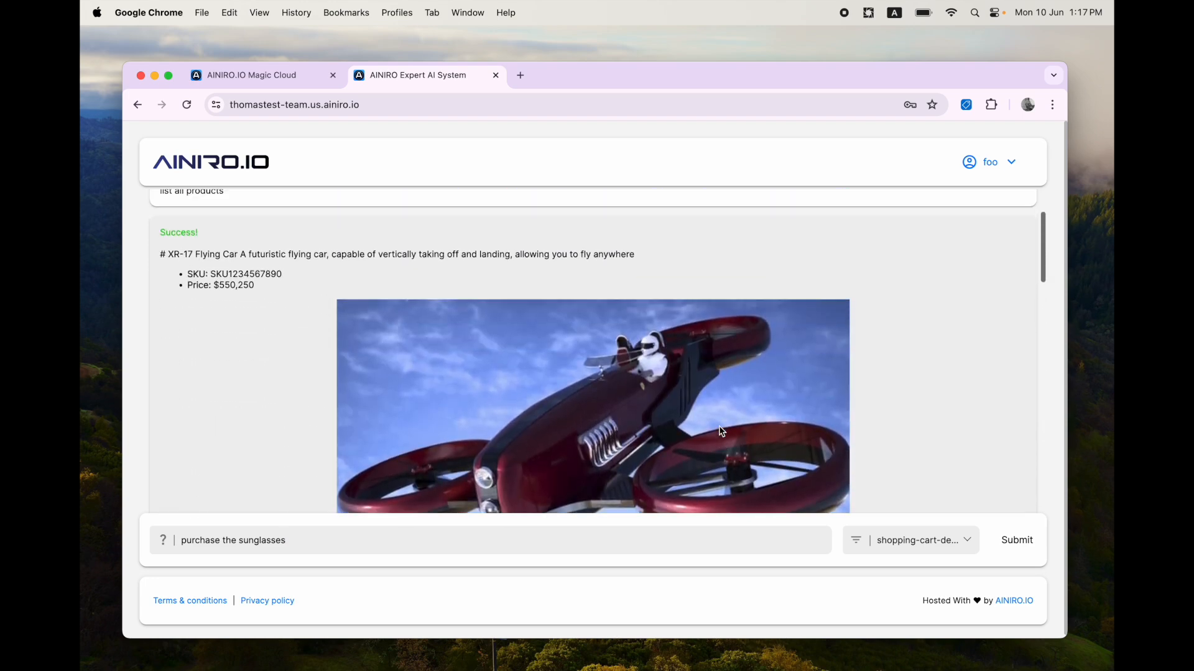
{"action": "scroll", "coordinate": [720, 431], "scroll_direction": "down", "scroll_amount": 20}
{"action": "key", "text": "Return"}
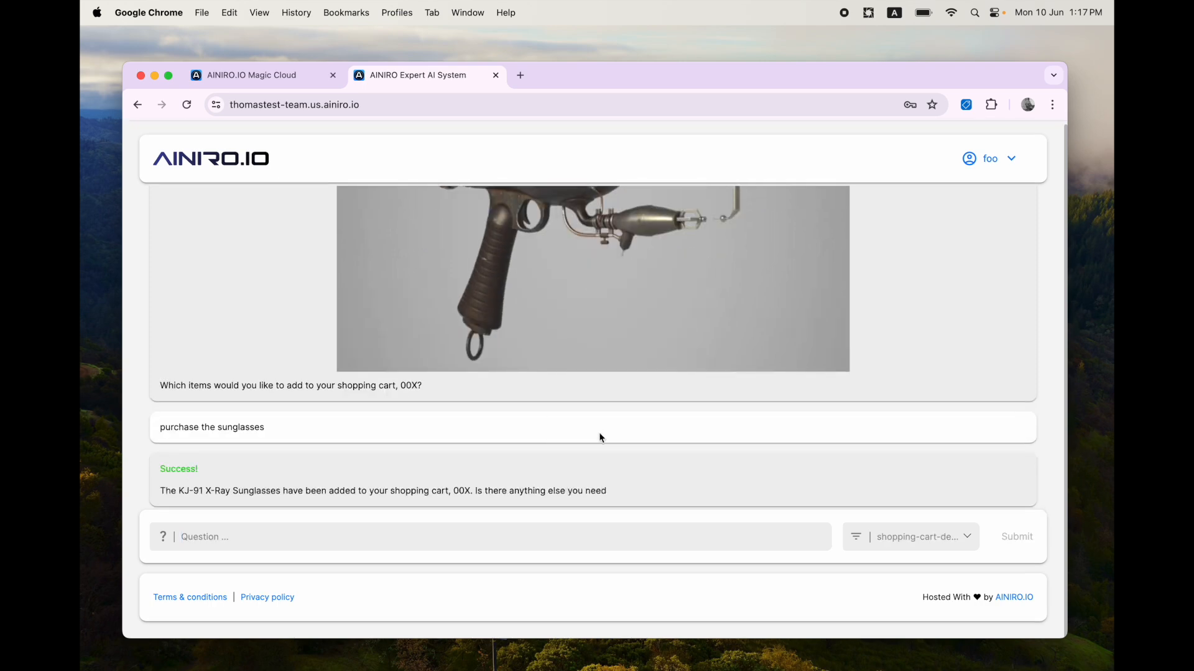
Step: Ask the chatbot to checkout and reply with the customer's name and e-mail address
{"action": "type", "text": "checkout"}
{"action": "key", "text": "Return"}
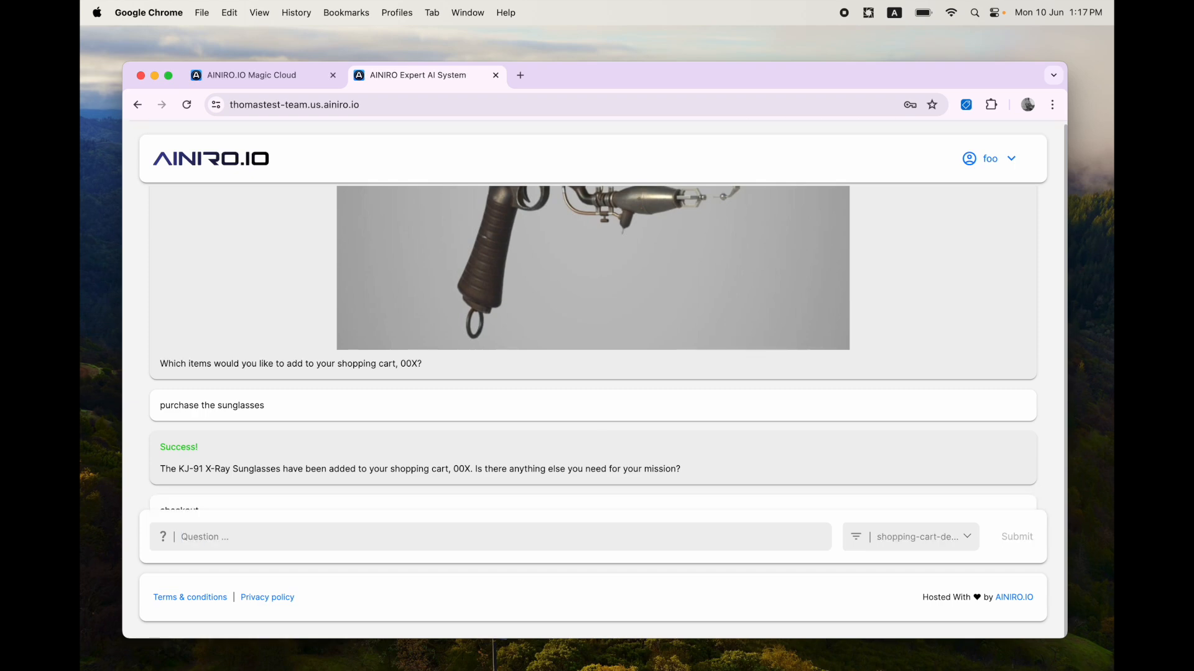
{"action": "key", "text": "Return"}
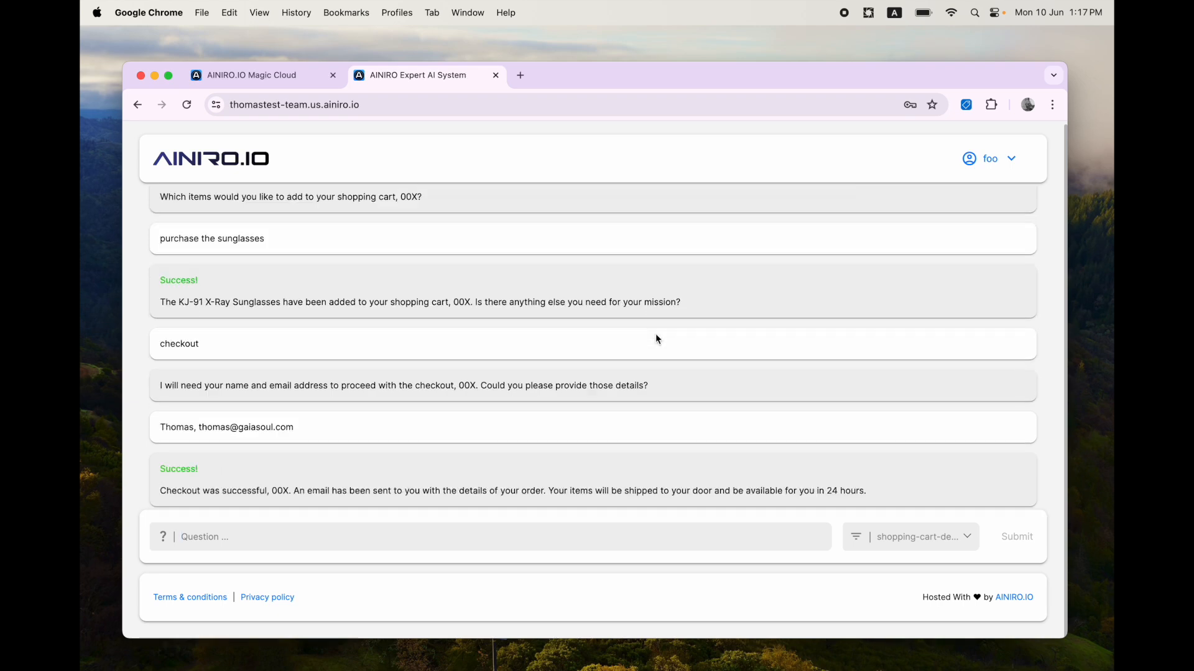
Step: Add a new user foo2 with a password and the default guest role in user management
{"action": "key", "text": "ctrl+Tab"}
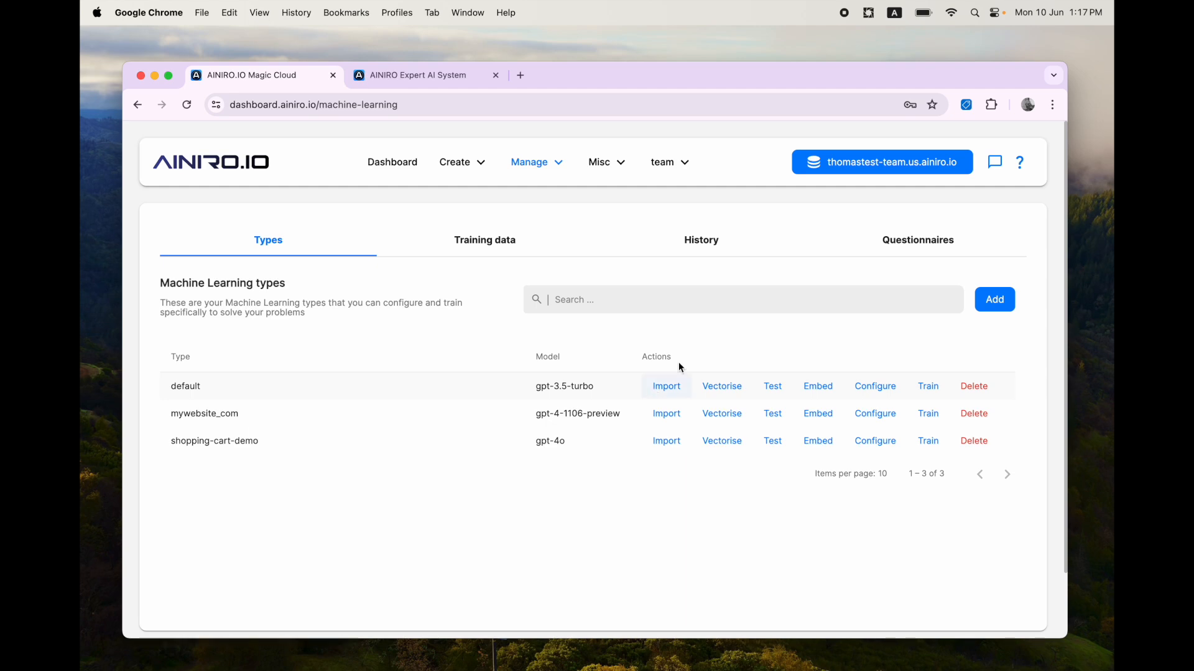
{"action": "left_click", "coordinate": [535, 162]}
{"action": "left_click", "coordinate": [550, 198]}
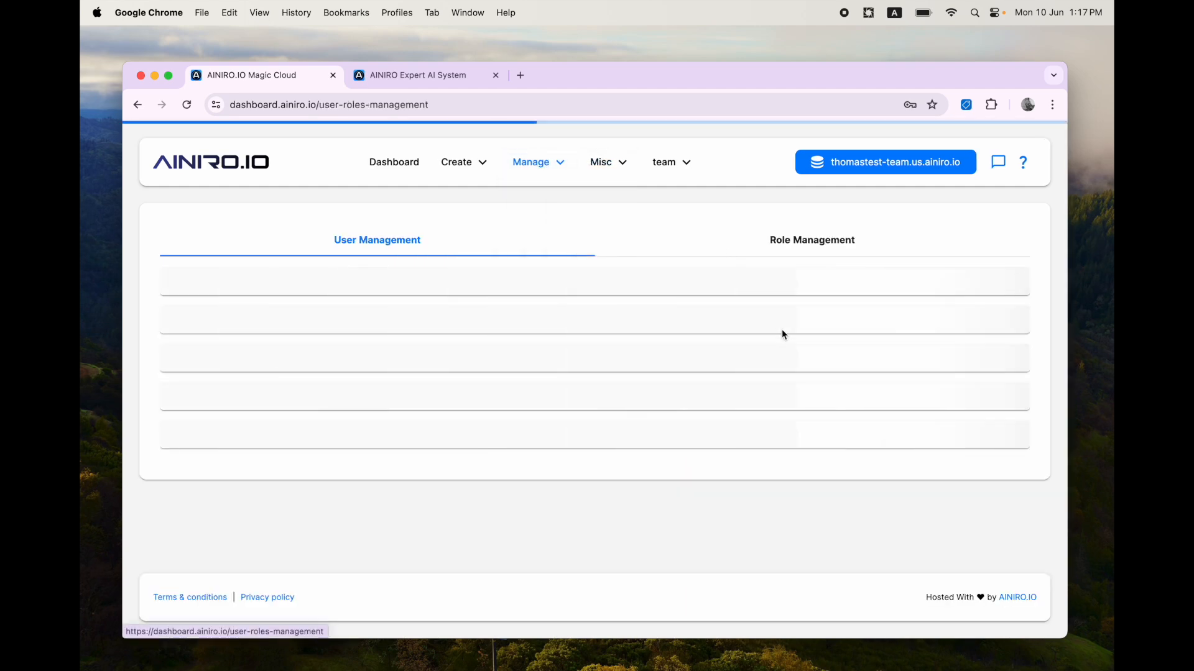
{"action": "left_click", "coordinate": [1002, 285]}
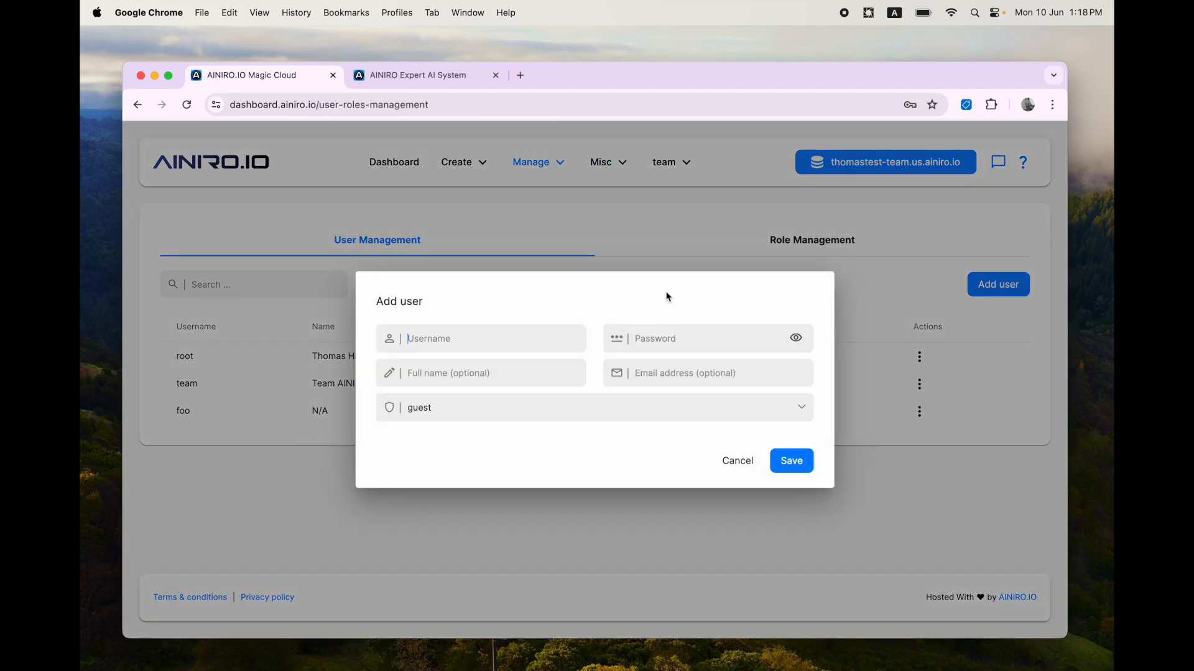
{"action": "type", "text": "foo2"}
{"action": "left_click", "coordinate": [694, 340]}
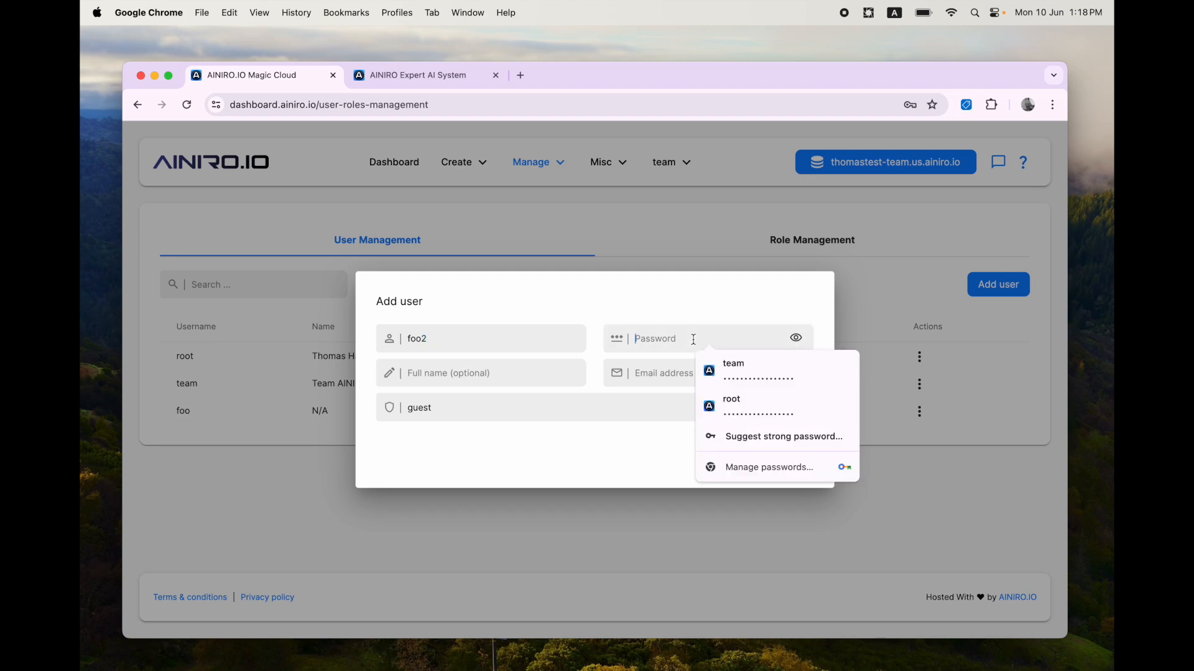
{"action": "type", "text": "••••••••••••"}
{"action": "key", "text": "Tab"}
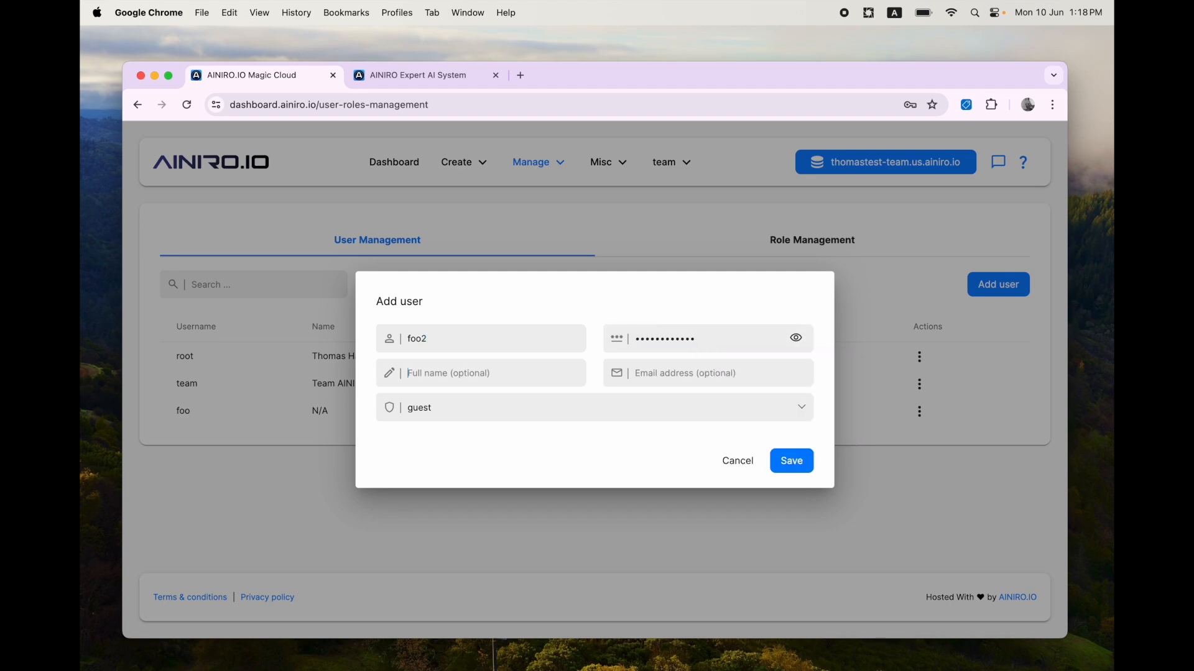
{"action": "left_click", "coordinate": [494, 415]}
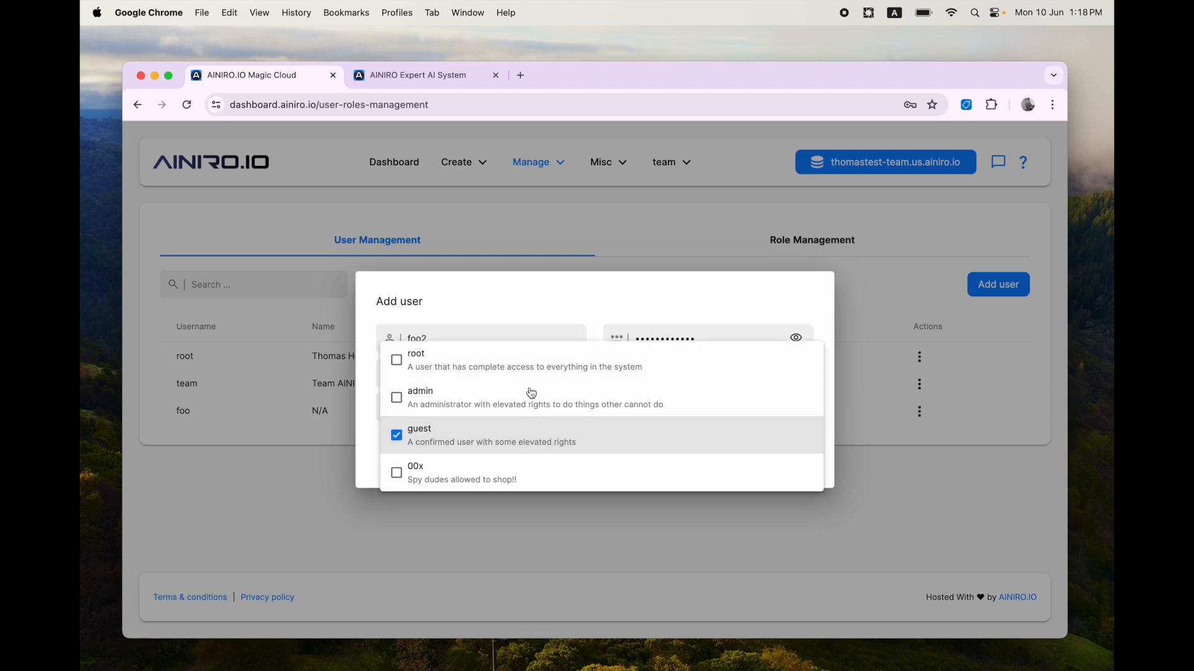
{"action": "key", "text": "Escape"}
{"action": "left_click", "coordinate": [790, 460]}
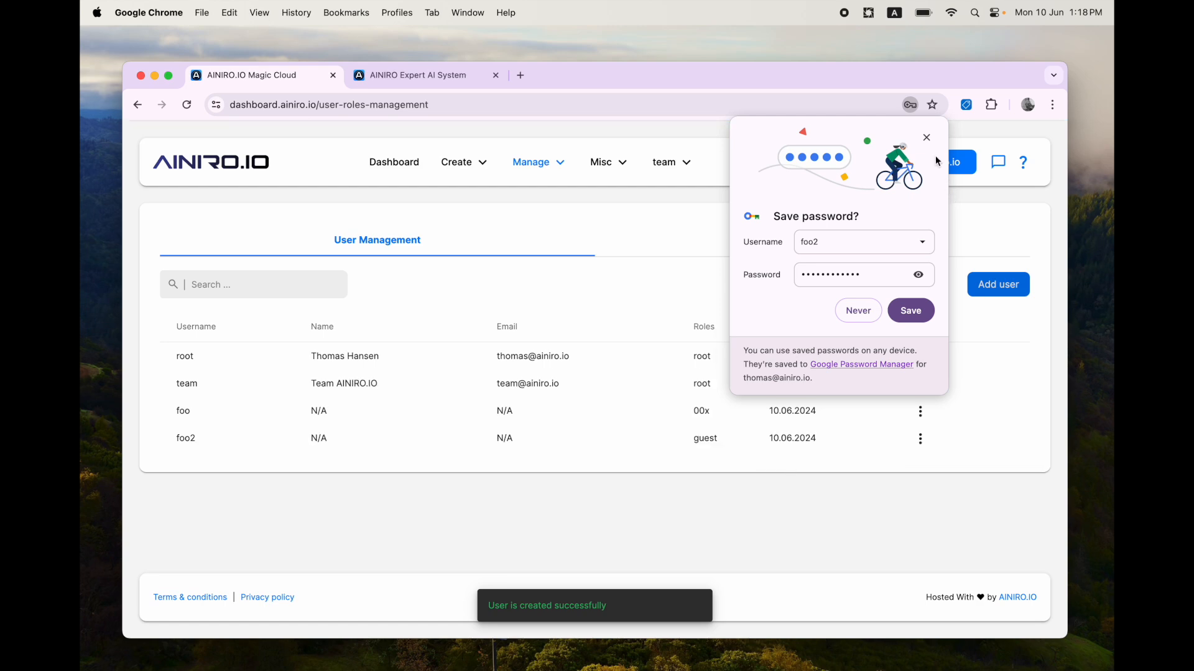
{"action": "left_click", "coordinate": [926, 137]}
{"action": "double_click", "coordinate": [705, 433]}
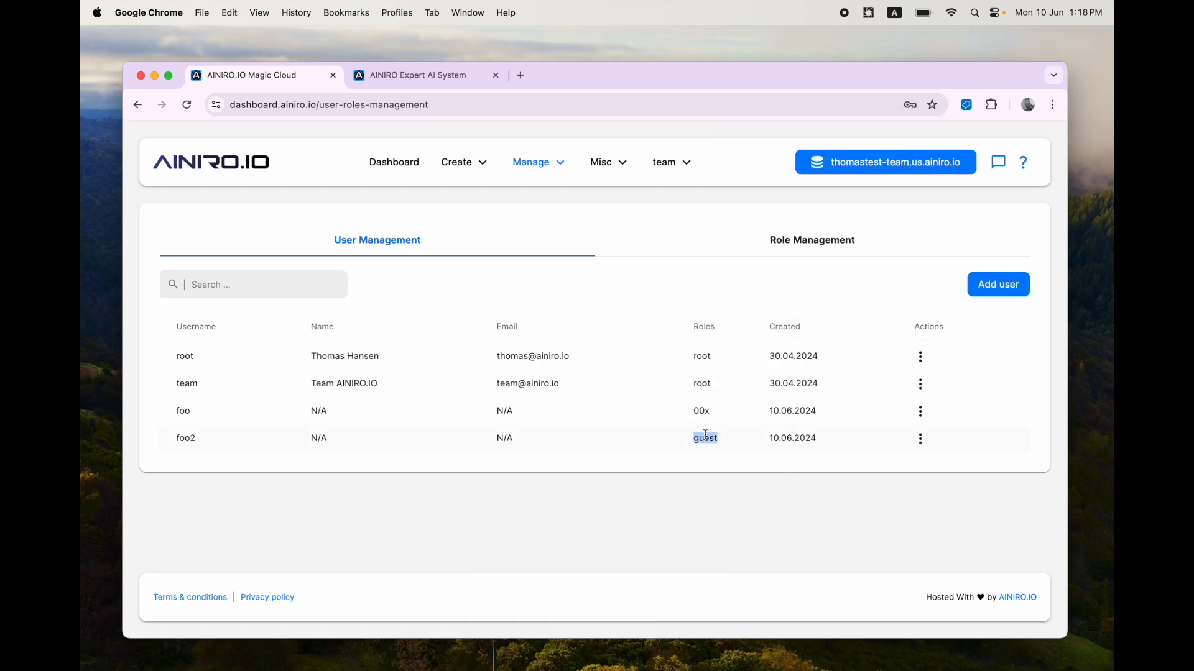
Step: Log out of the AI Expert System and sign in as foo2 with its password, saving it in the browser
{"action": "key", "text": "ctrl+Tab"}
{"action": "left_click", "coordinate": [997, 168]}
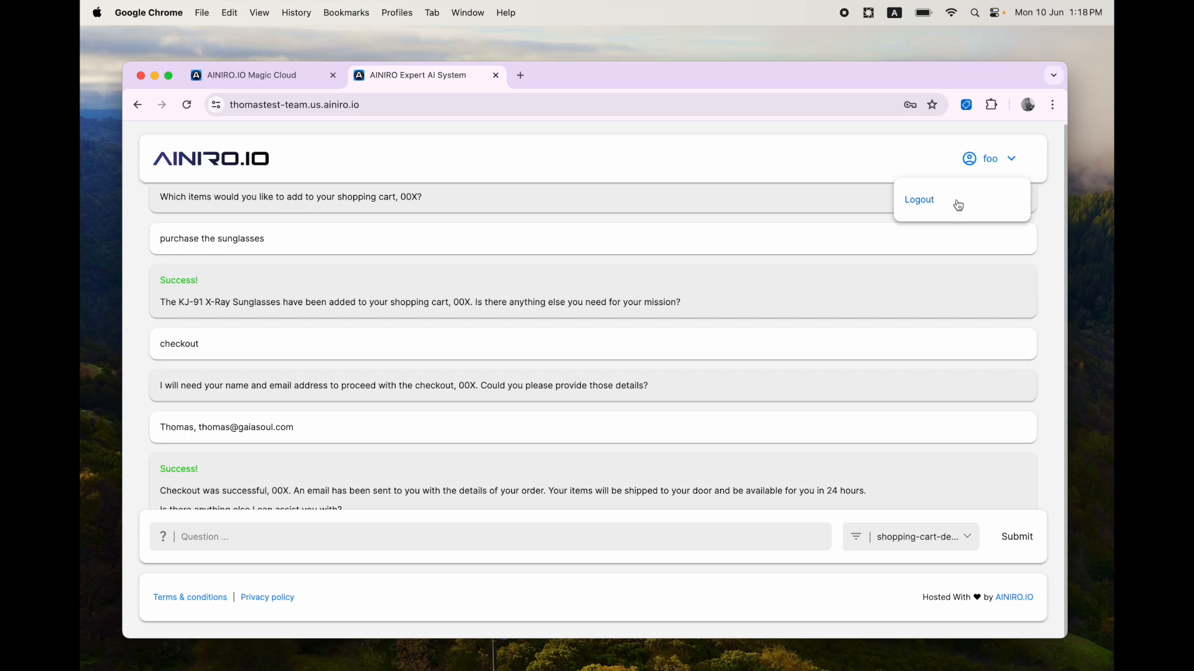
{"action": "left_click", "coordinate": [953, 204]}
{"action": "left_click", "coordinate": [673, 359]}
{"action": "type", "text": "foo2"}
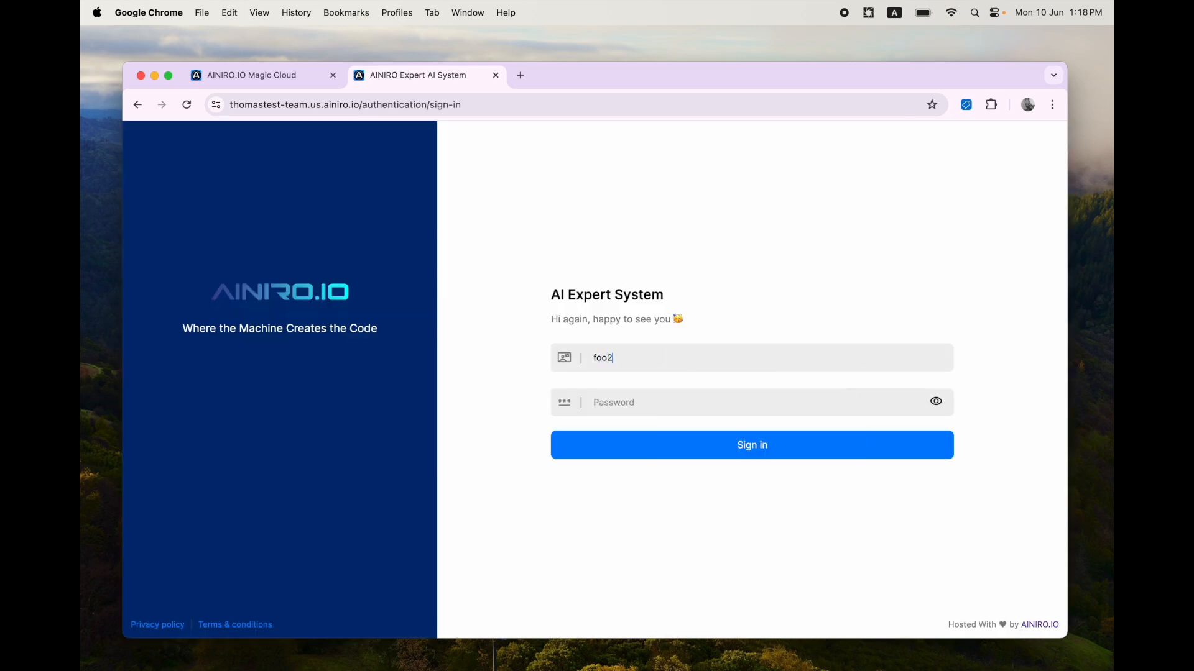
{"action": "type", "text": "••••••••••••"}
{"action": "key", "text": "Return"}
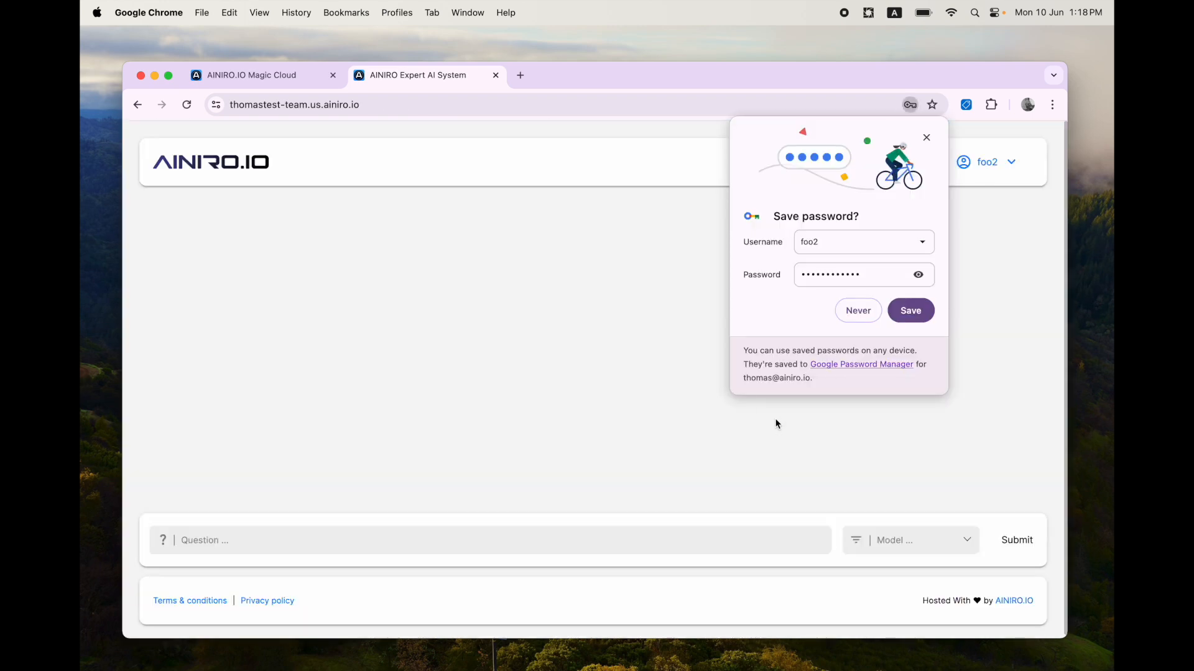
{"action": "left_click", "coordinate": [910, 310]}
Step: Select the mywebsite_com model and send hi to the chatbot
{"action": "left_click", "coordinate": [906, 540]}
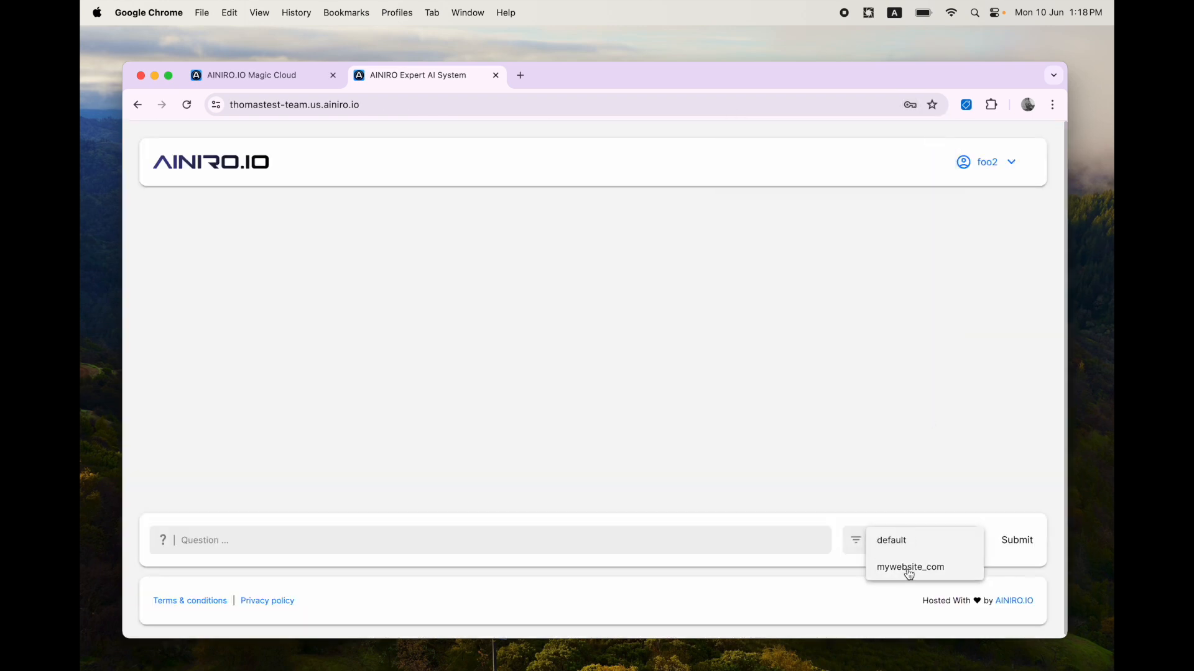
{"action": "left_click", "coordinate": [927, 567]}
{"action": "left_click", "coordinate": [607, 541]}
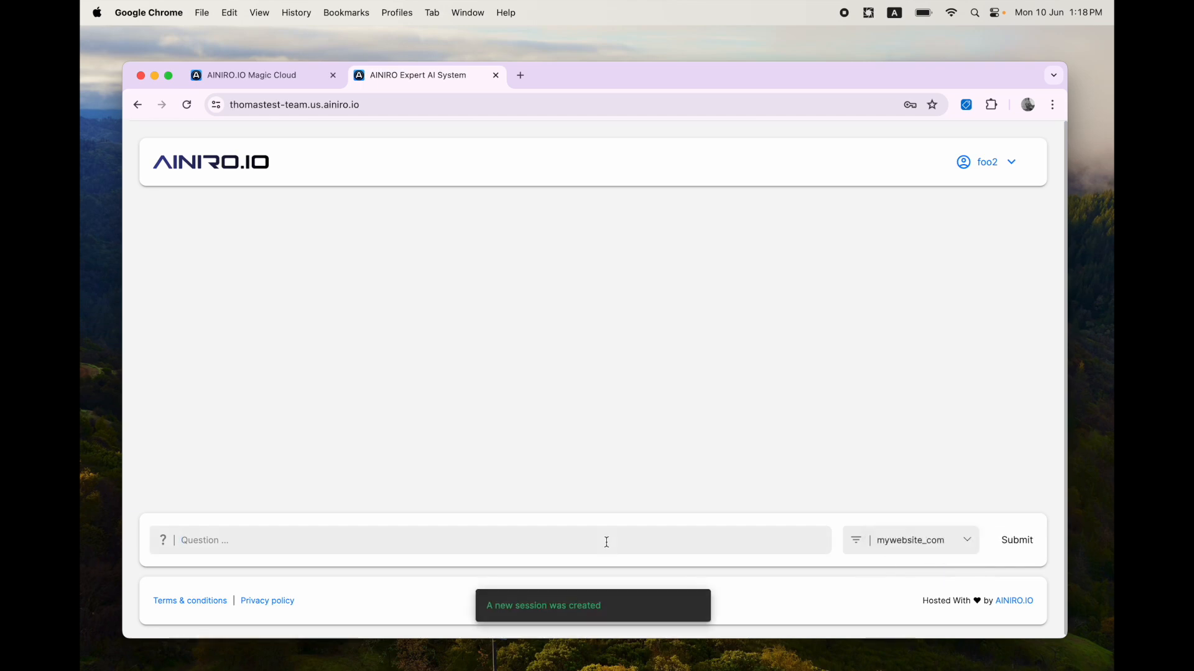
{"action": "type", "text": "hi"}
{"action": "key", "text": "Return"}
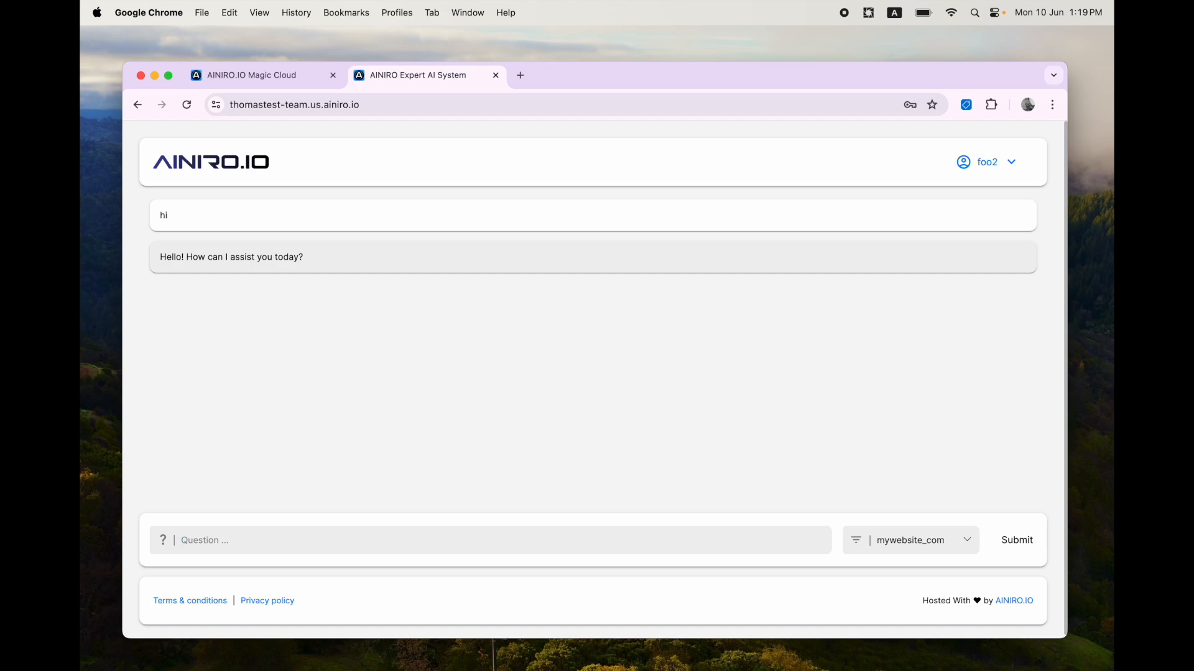
Step: Close the AI Expert System tab and search the plugins for frontend
{"action": "key", "text": "super+w"}
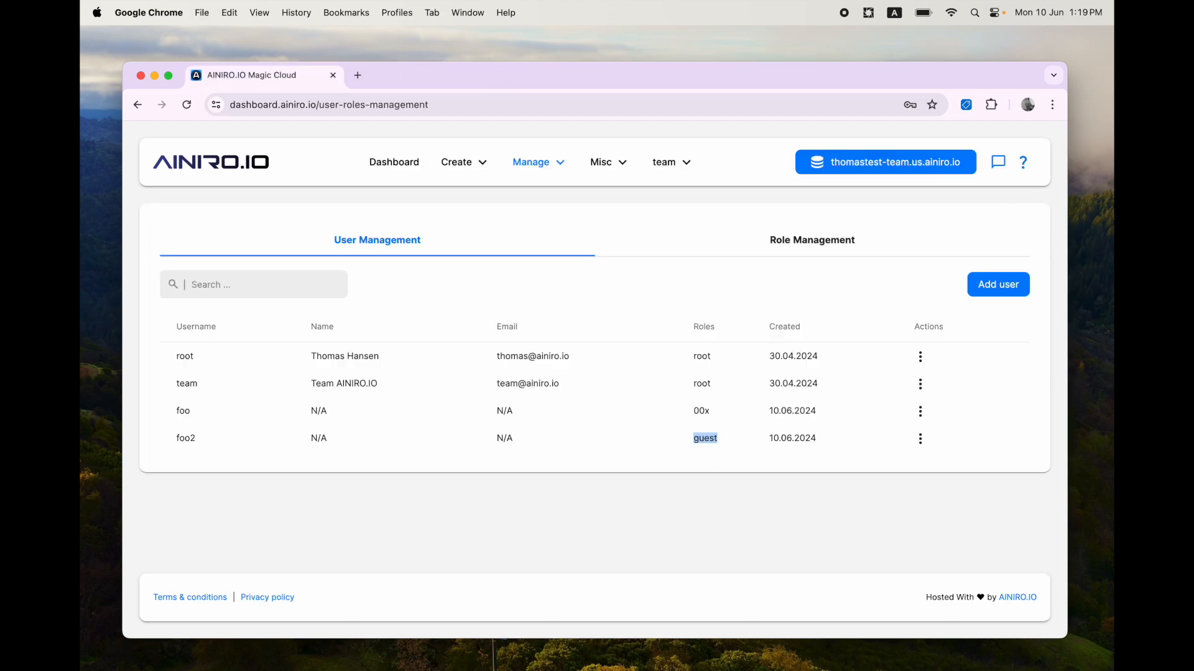
{"action": "left_click", "coordinate": [544, 161]}
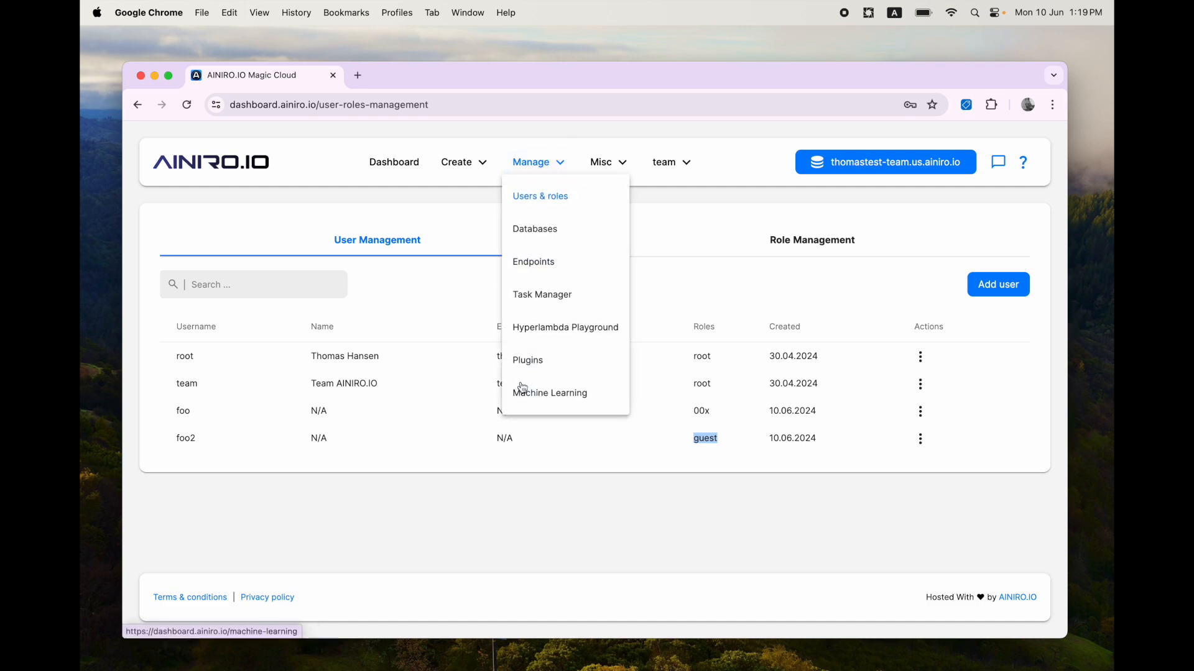
{"action": "left_click", "coordinate": [539, 364]}
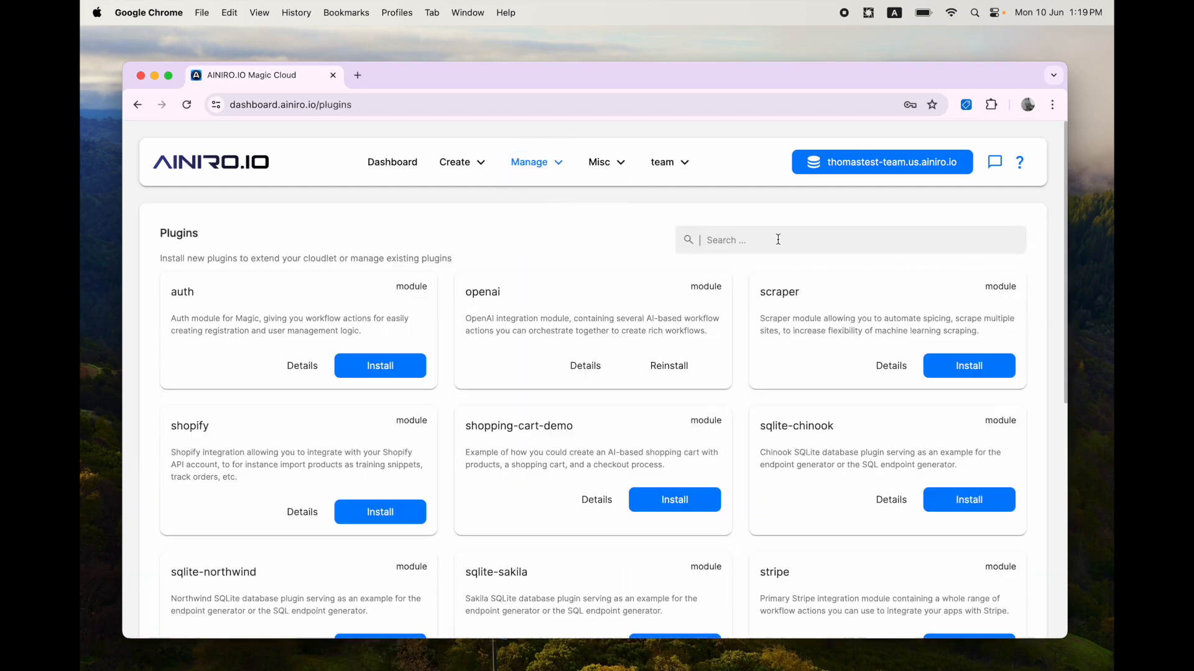
{"action": "type", "text": "frontend"}
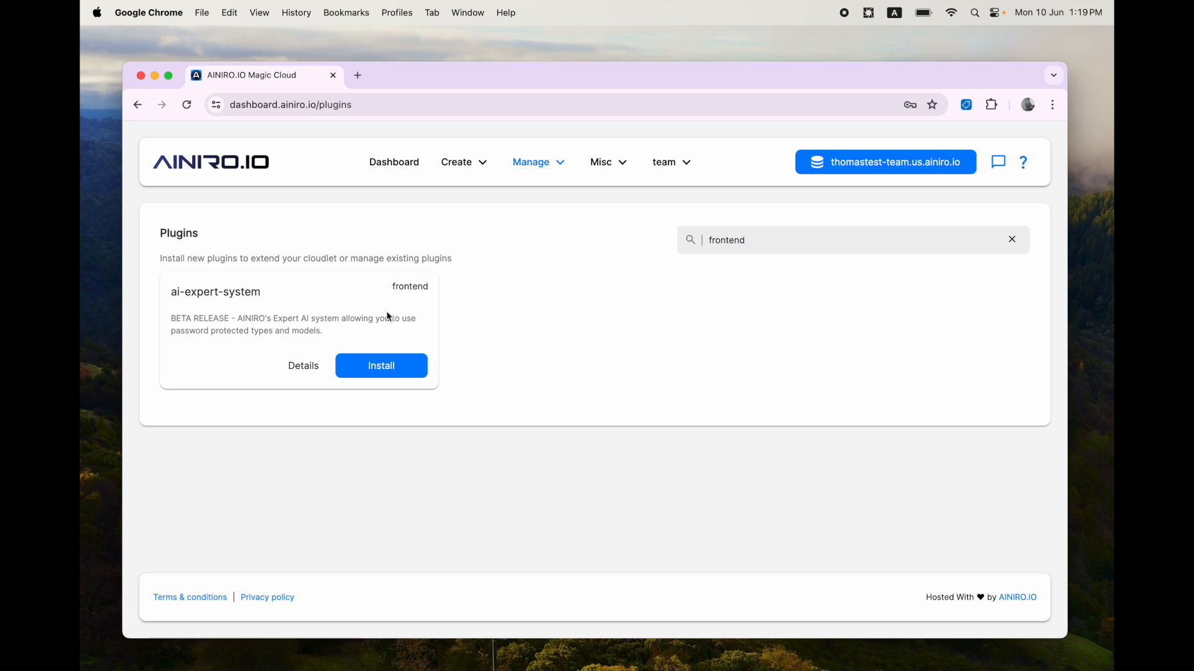
Step: Open the AI Expert System frontend in a new tab from the backends dialog
{"action": "left_click", "coordinate": [877, 178]}
{"action": "left_click", "coordinate": [826, 220]}
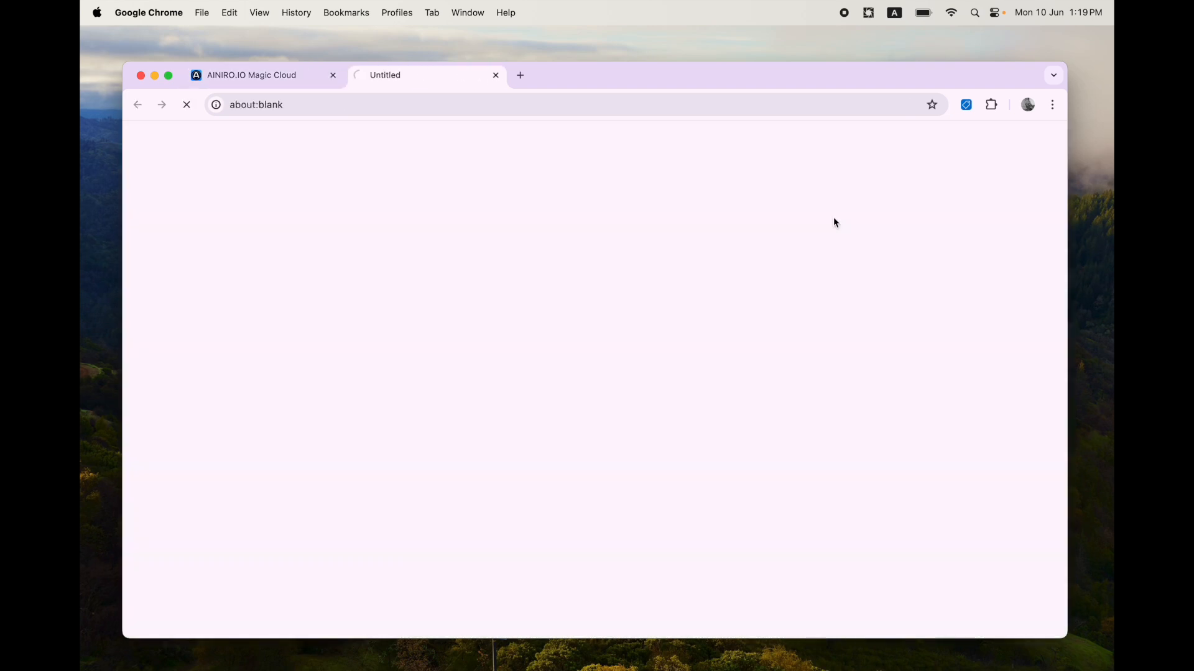
{"action": "key", "text": "ctrl+Tab"}
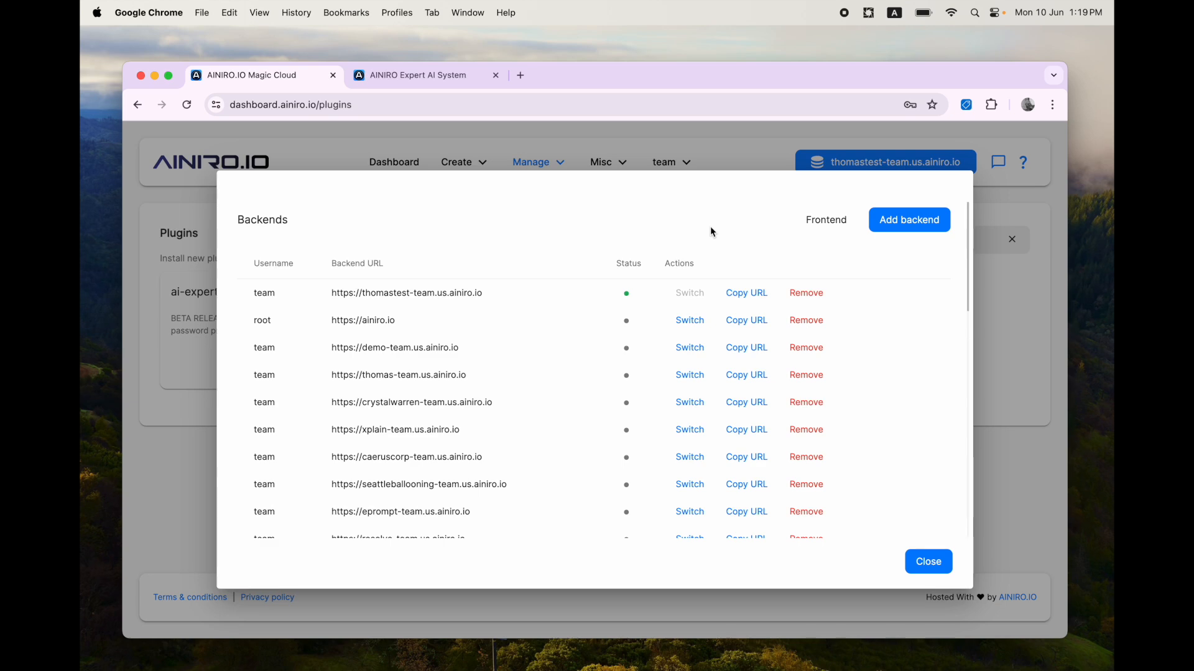
{"action": "key", "text": "Escape"}
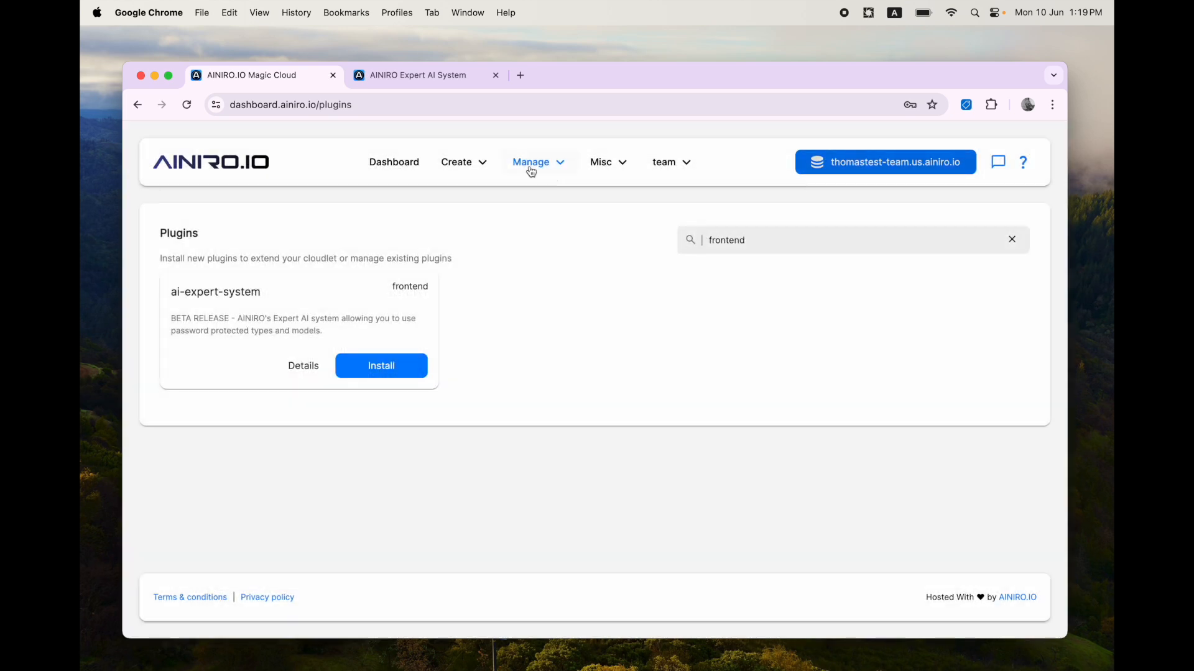
Step: Inspect the authorisation roles of the shopping-cart-demo machine learning type's configuration
{"action": "left_click", "coordinate": [534, 169]}
{"action": "left_click", "coordinate": [533, 394]}
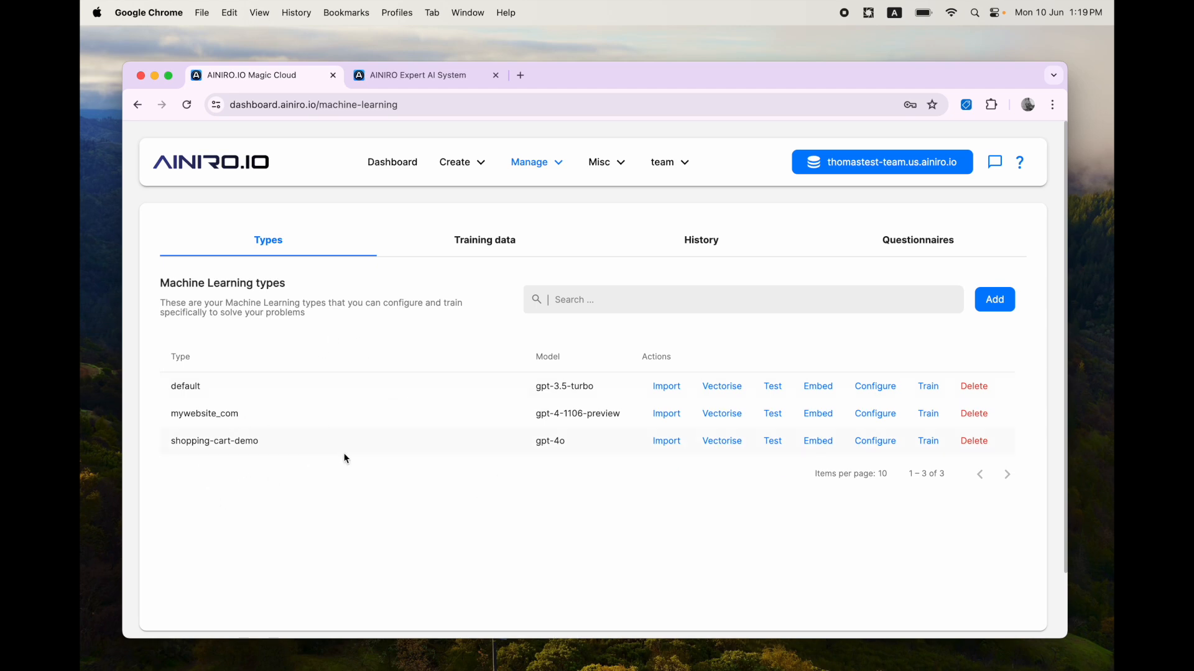
{"action": "left_click", "coordinate": [873, 443]}
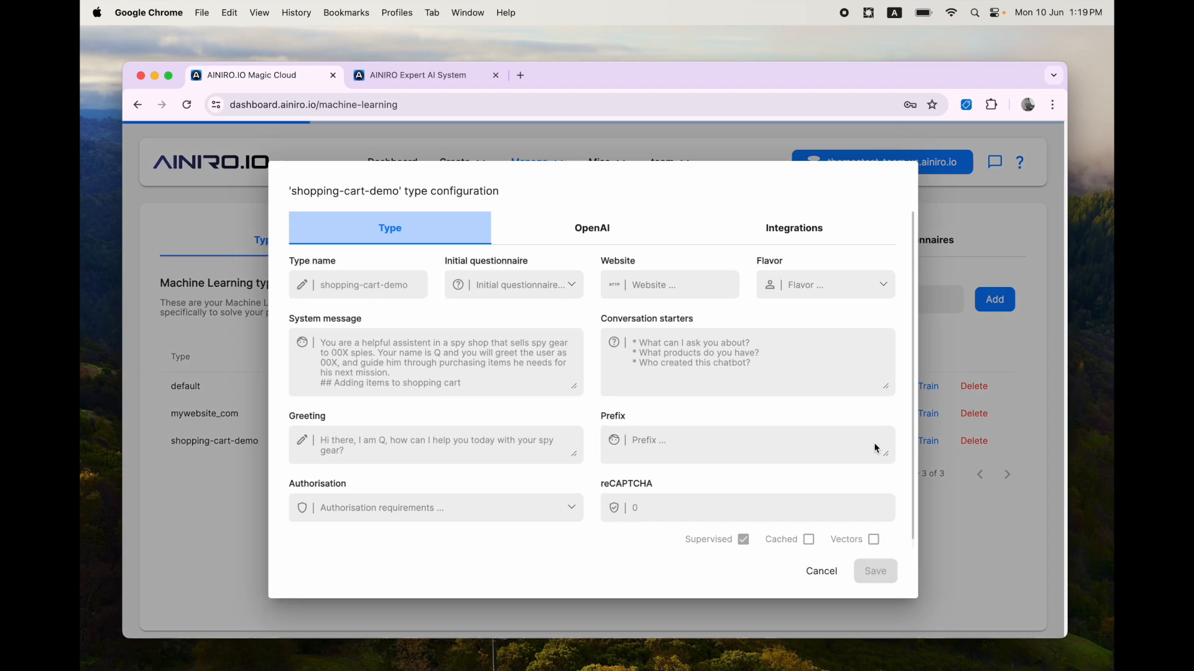
{"action": "left_click", "coordinate": [516, 508]}
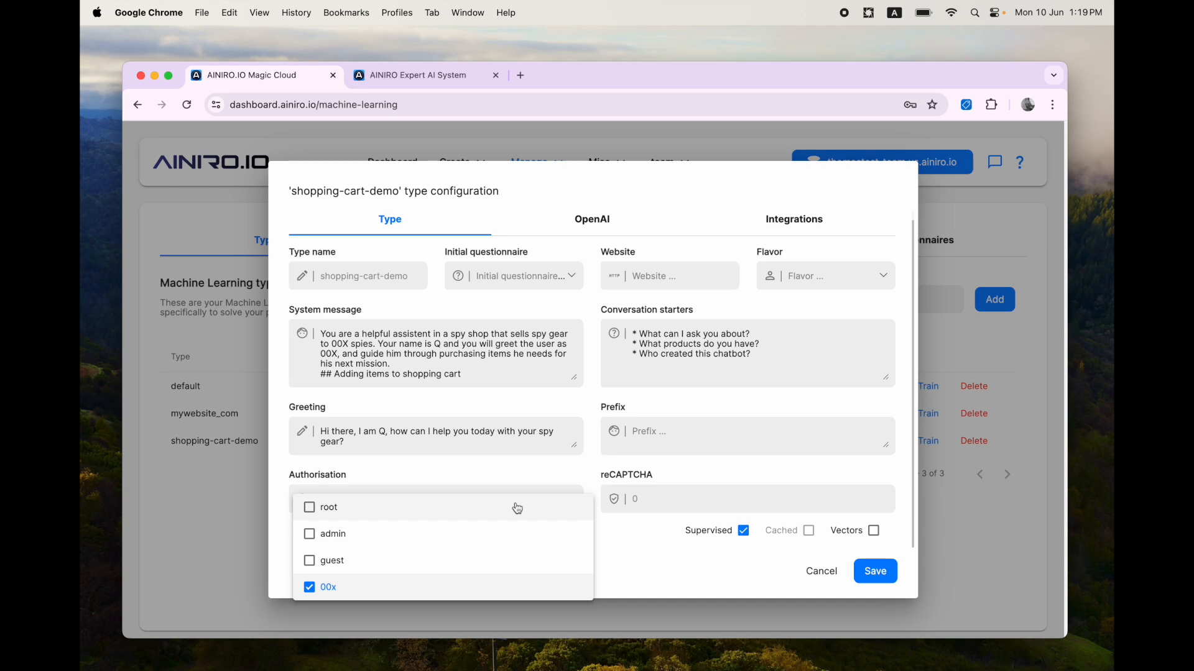
{"action": "key", "text": "Escape"}
Step: Sign in to the AI Expert System as team, filling in the saved password
{"action": "key", "text": "ctrl+Tab"}
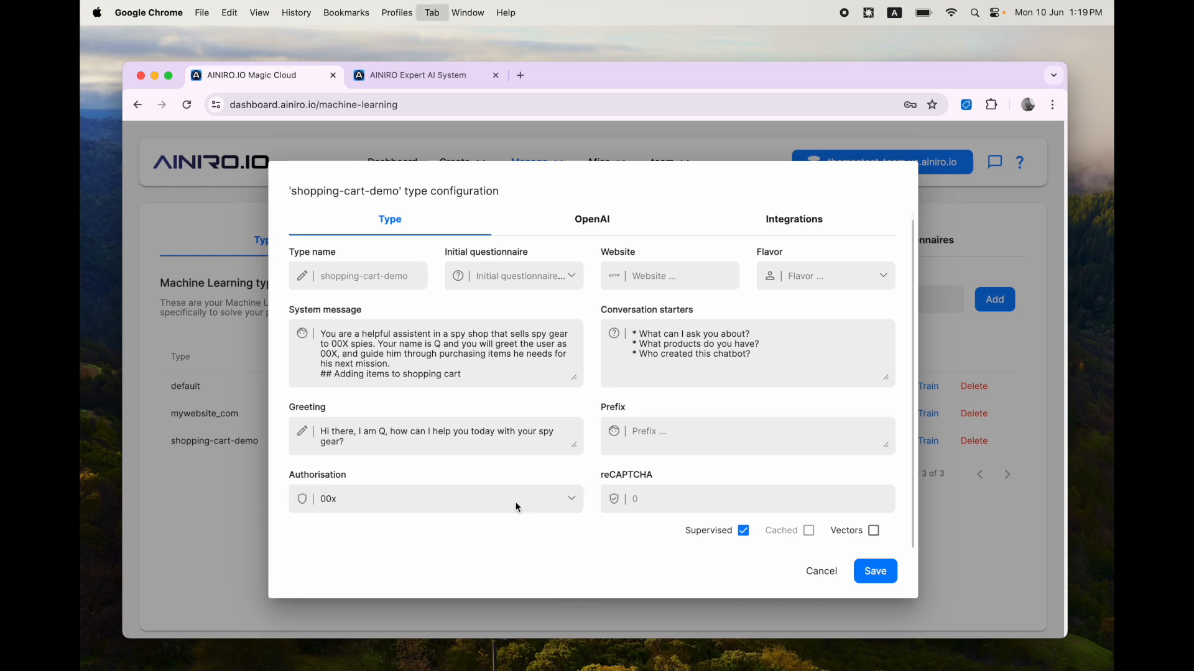
{"action": "left_click", "coordinate": [729, 362]}
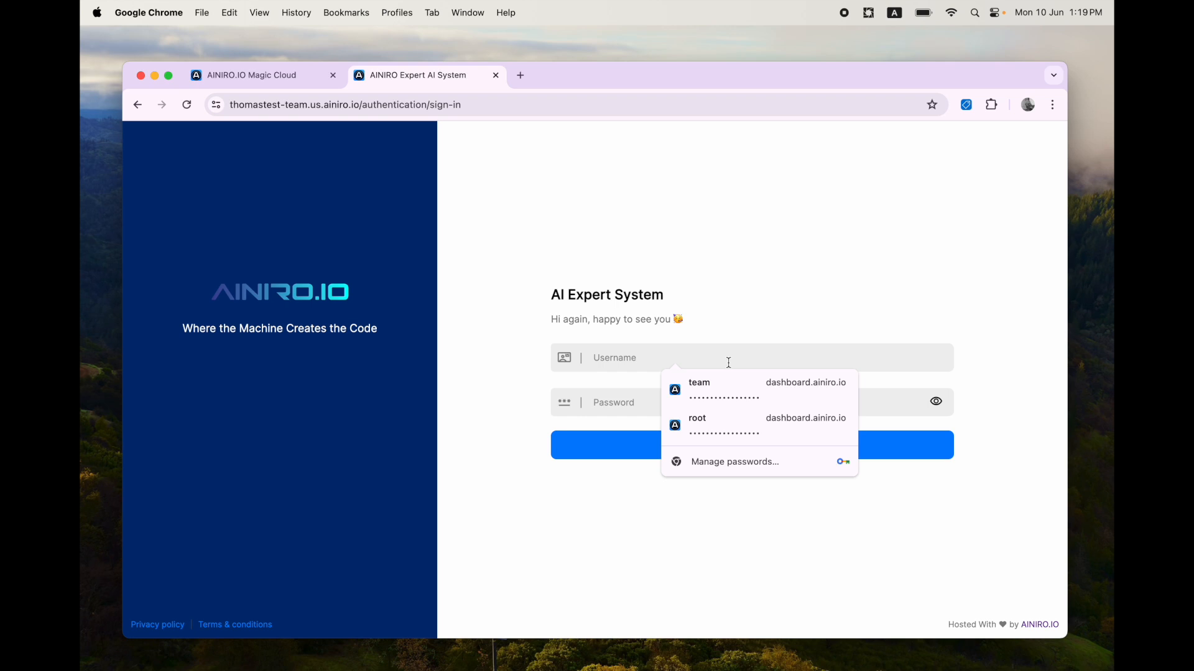
{"action": "type", "text": "team"}
{"action": "left_click", "coordinate": [718, 389]}
{"action": "left_click", "coordinate": [782, 432]}
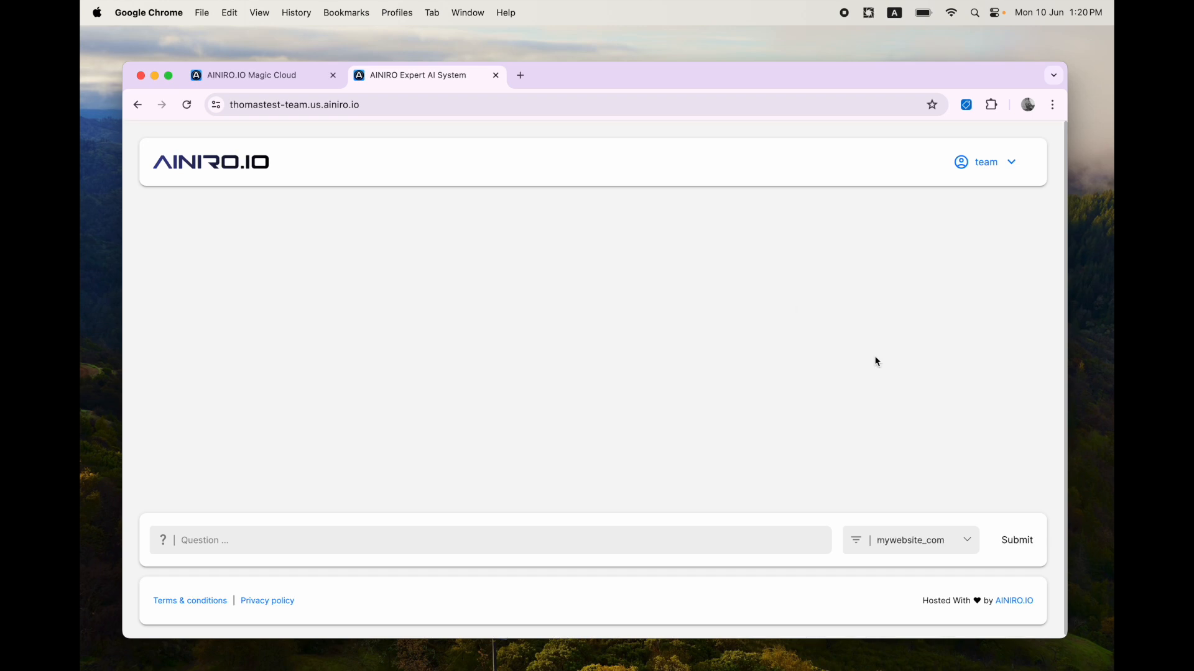
Step: Select the shopping-cart-demo model and send Hi to the chatbot
{"action": "left_click", "coordinate": [914, 538]}
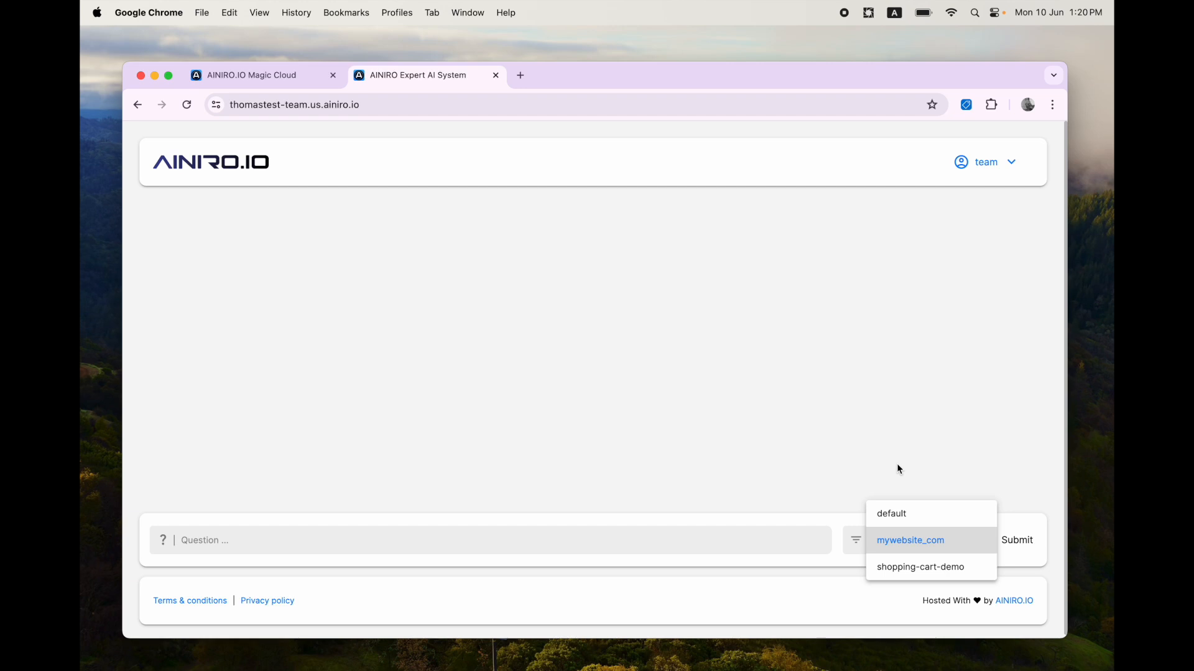
{"action": "left_click", "coordinate": [905, 567]}
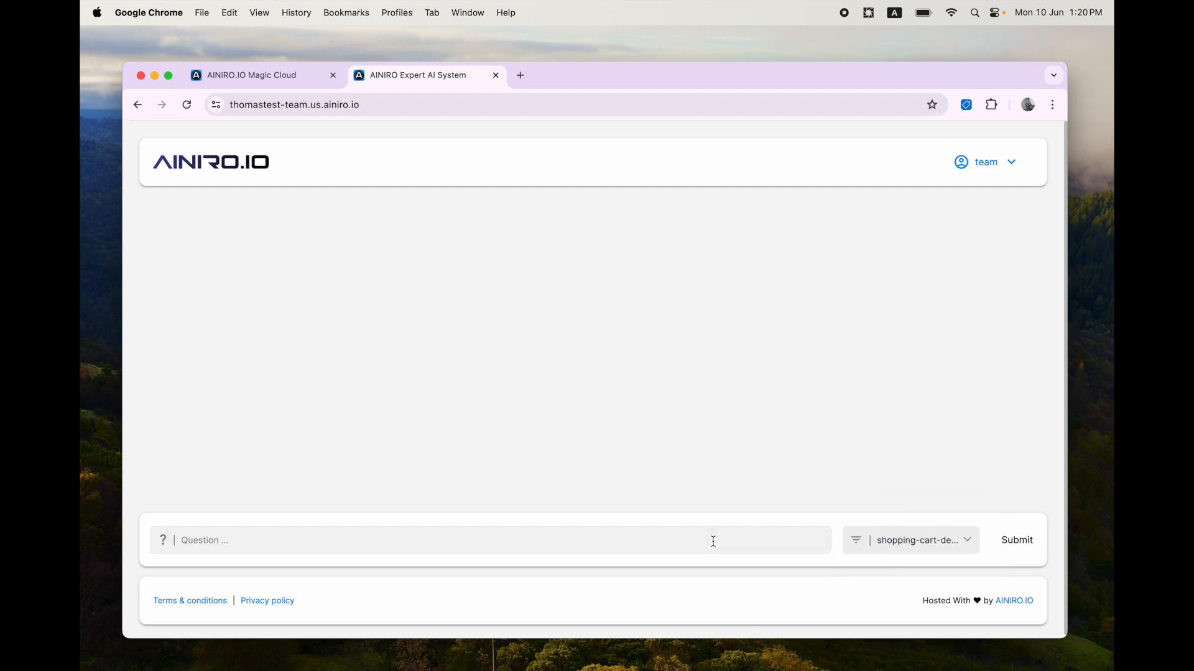
{"action": "type", "text": "Hi"}
{"action": "key", "text": "Return"}
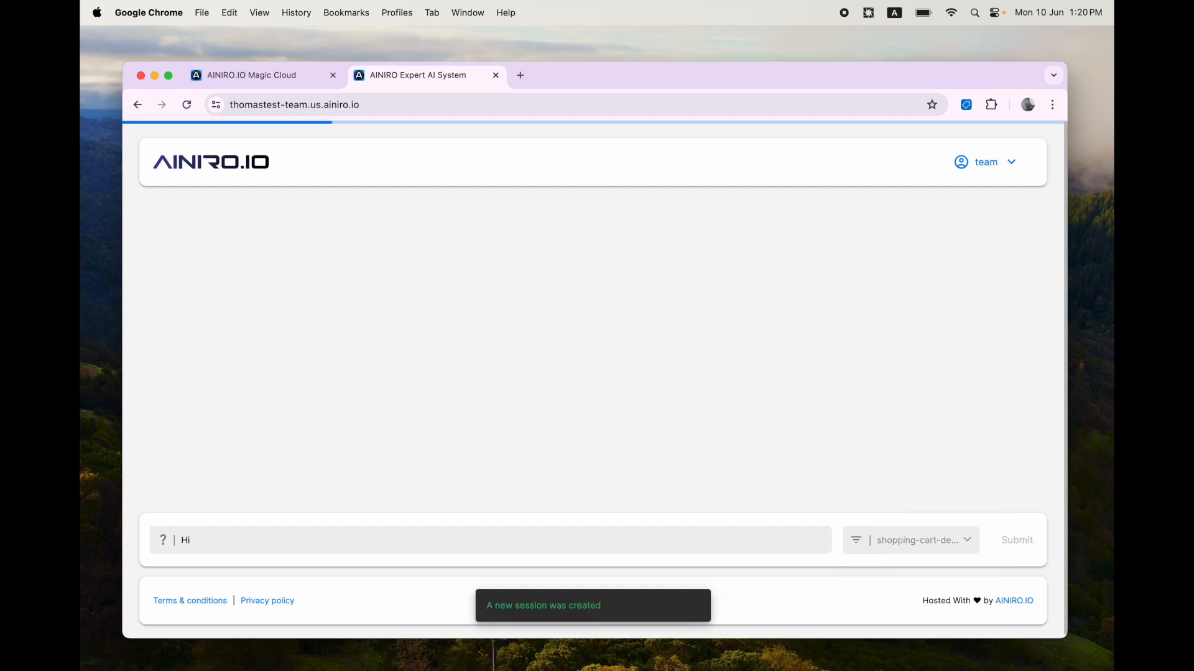